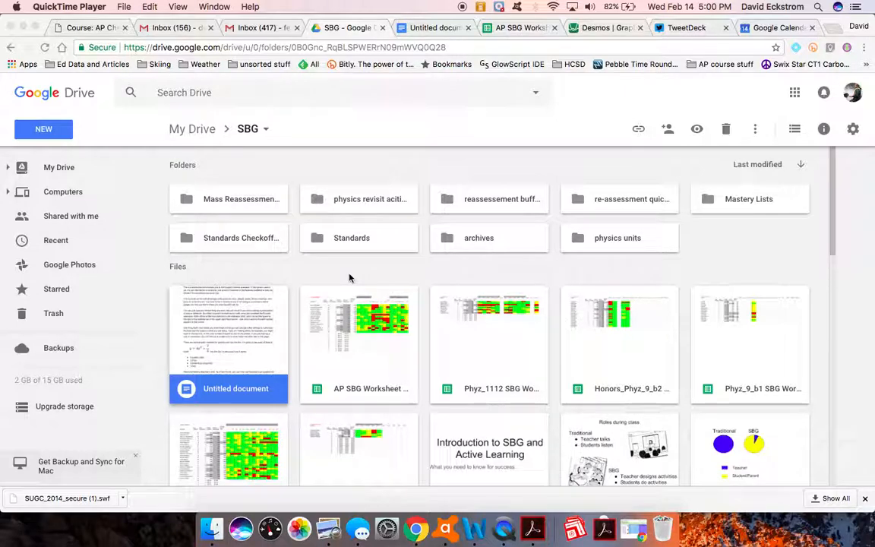
Create a new Google Docs document and enter "Type whatever stuff you want here . . ." twice on its first line, followed by a line break
{"action": "left_click", "coordinate": [47, 133]}
{"action": "left_click", "coordinate": [47, 134]}
{"action": "left_click", "coordinate": [71, 237]}
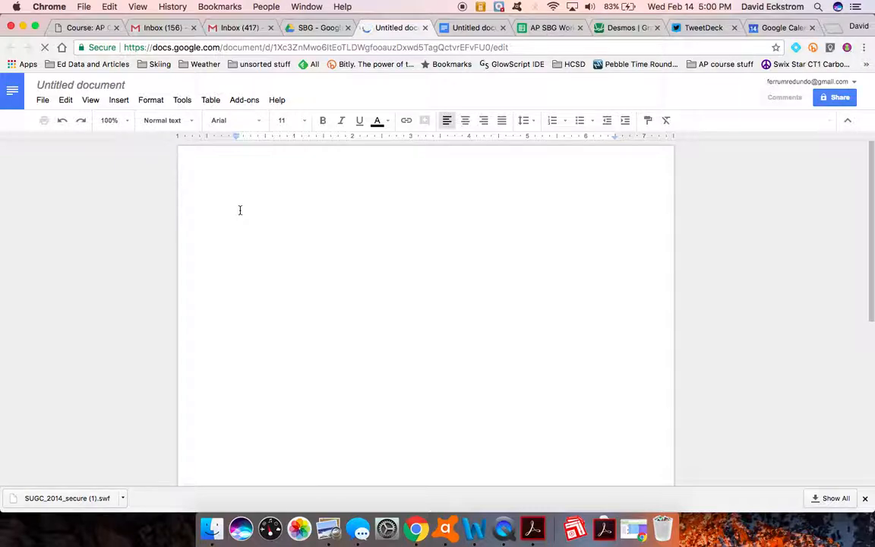
{"action": "type", "text": "Type whatever stuff you want here . . ."}
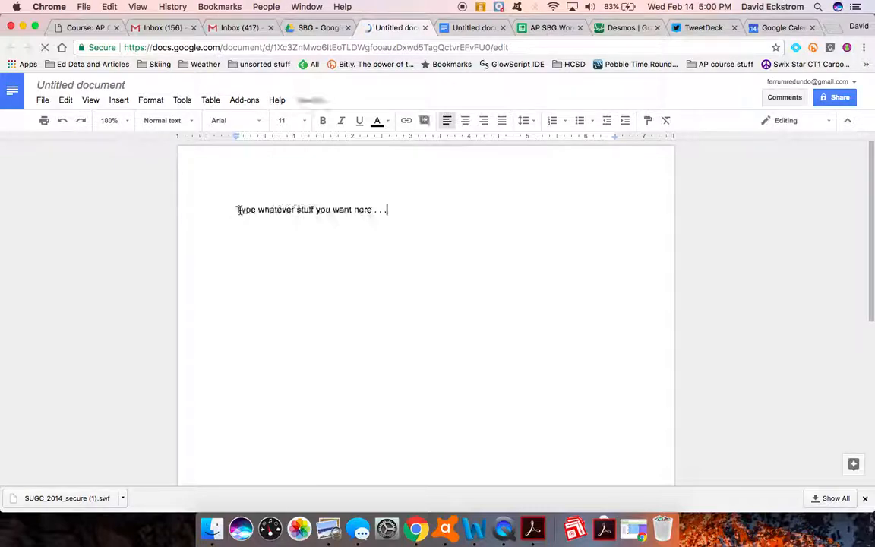
{"action": "type", "text": "Type whatever stuff you want here . . ."}
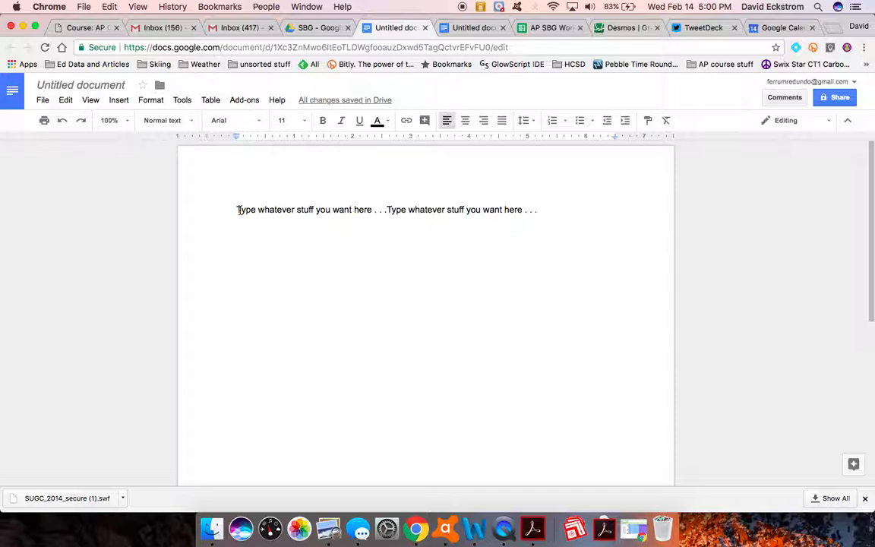
{"action": "key", "text": "Return"}
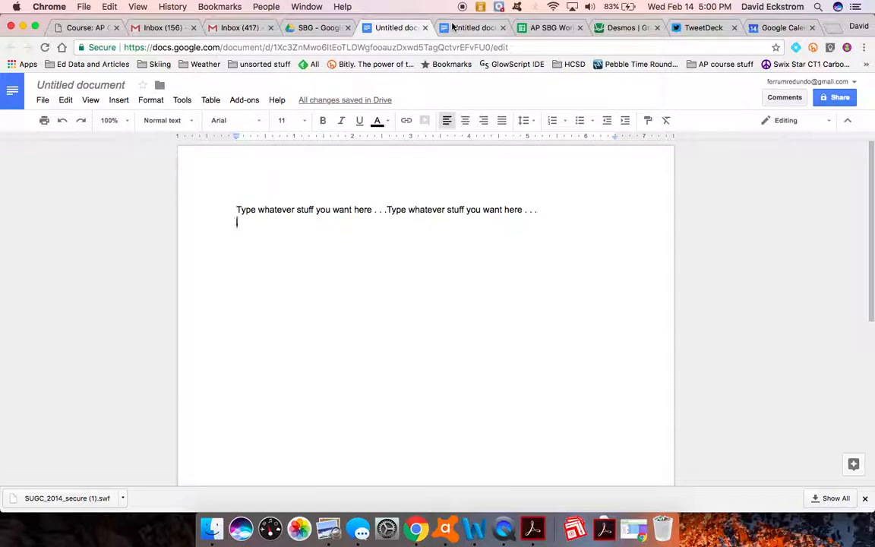
Launch the EquatIO extension in the document and save its math font size as Small
{"action": "left_click", "coordinate": [796, 49]}
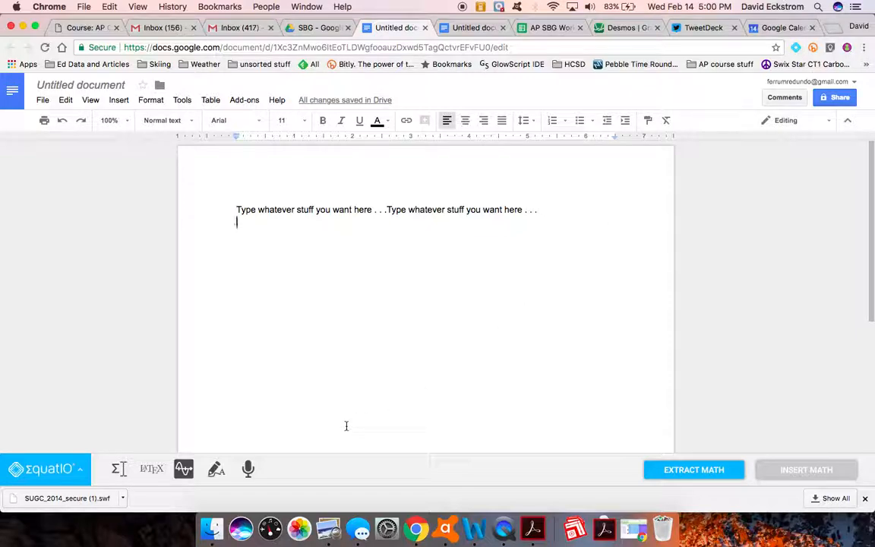
{"action": "left_click", "coordinate": [79, 471]}
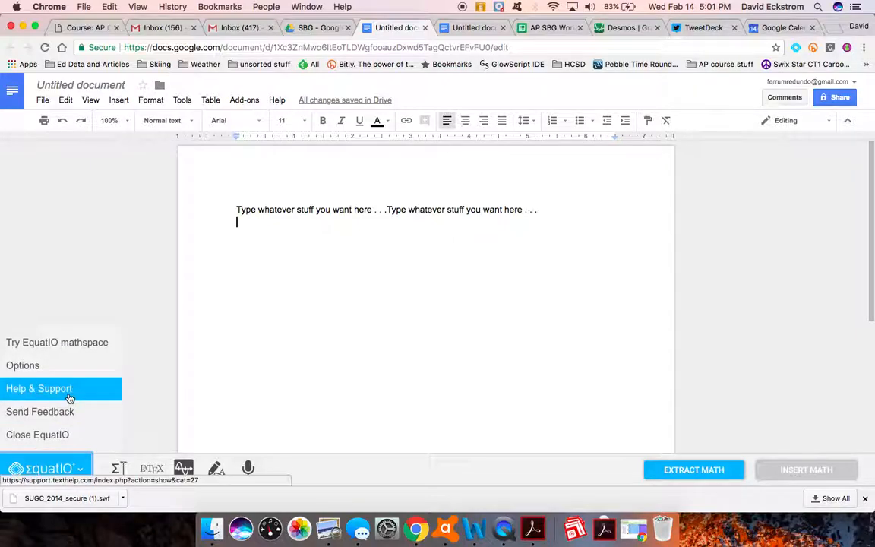
{"action": "left_click", "coordinate": [71, 367]}
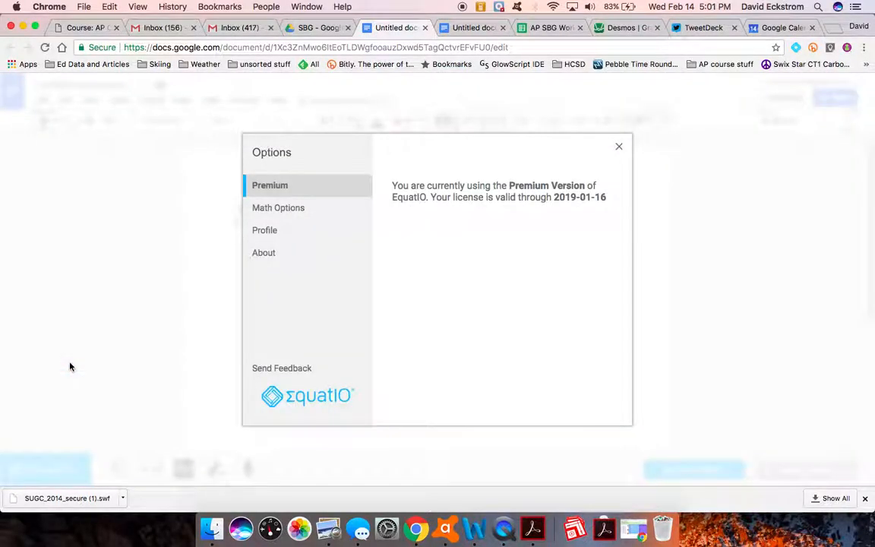
{"action": "left_click", "coordinate": [262, 209]}
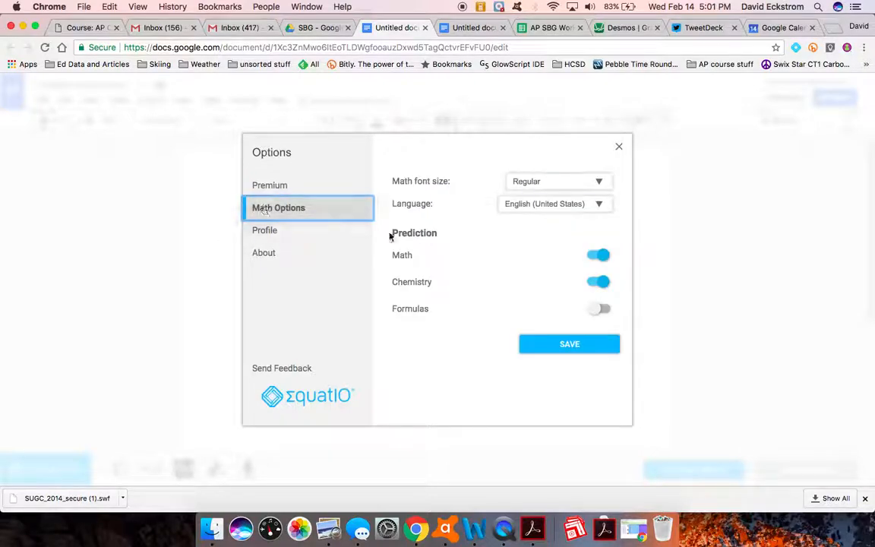
{"action": "left_click", "coordinate": [572, 180]}
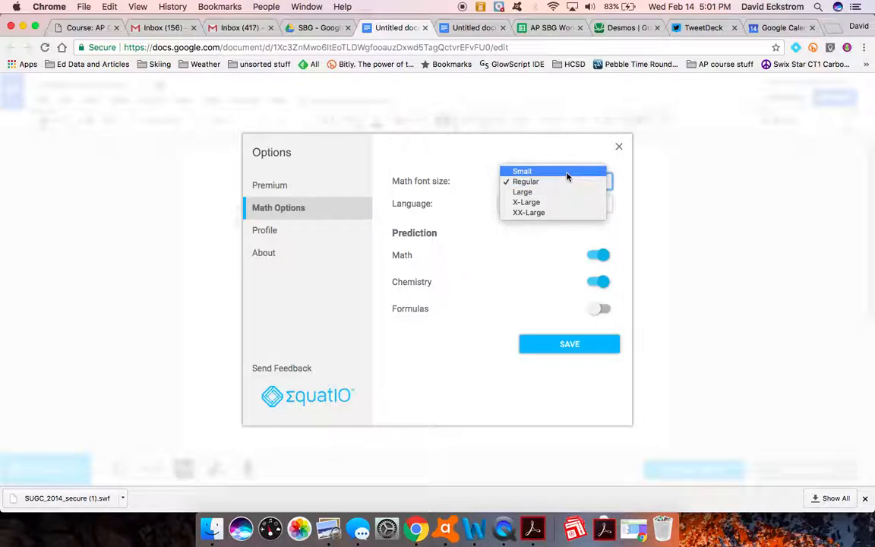
{"action": "left_click", "coordinate": [567, 175]}
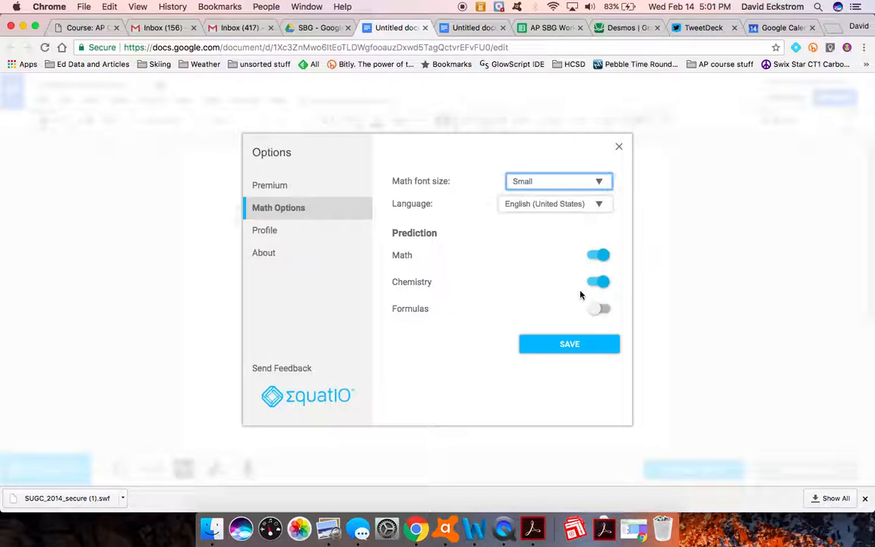
{"action": "left_click", "coordinate": [570, 345]}
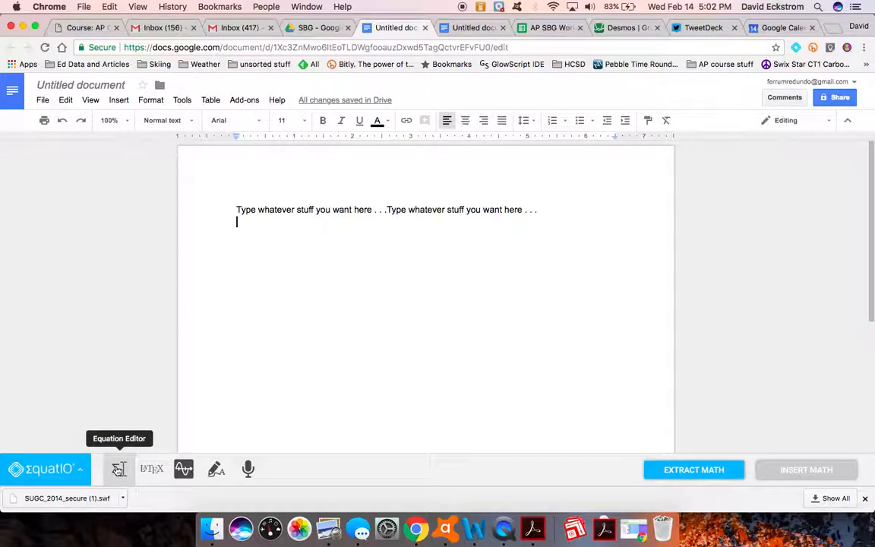
Open the EquatIO equation editor and look through its operator, symbol and formula palettes
{"action": "left_click", "coordinate": [118, 470]}
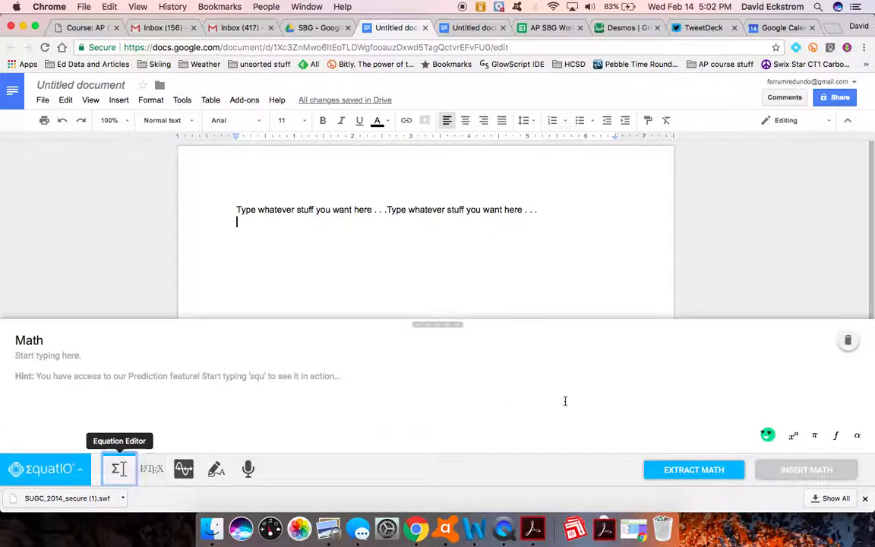
{"action": "left_click", "coordinate": [792, 439]}
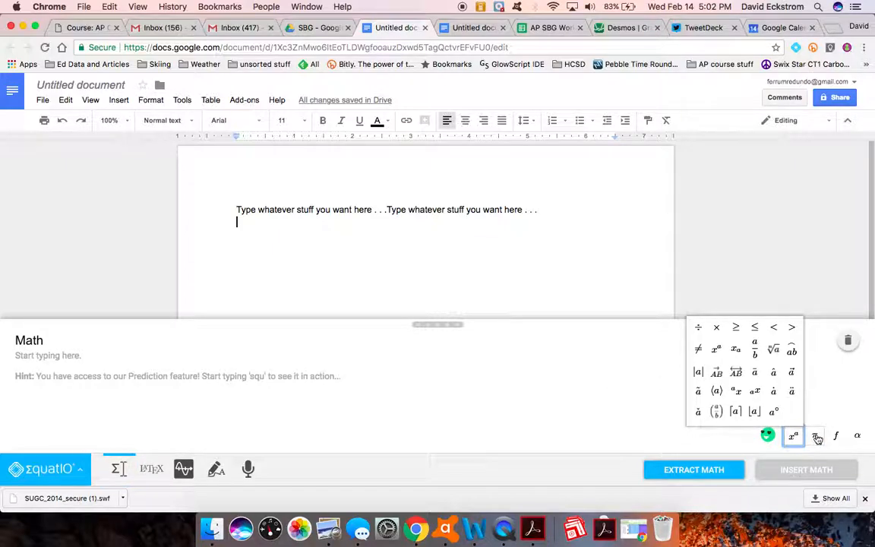
{"action": "left_click", "coordinate": [814, 436]}
{"action": "left_click", "coordinate": [834, 435]}
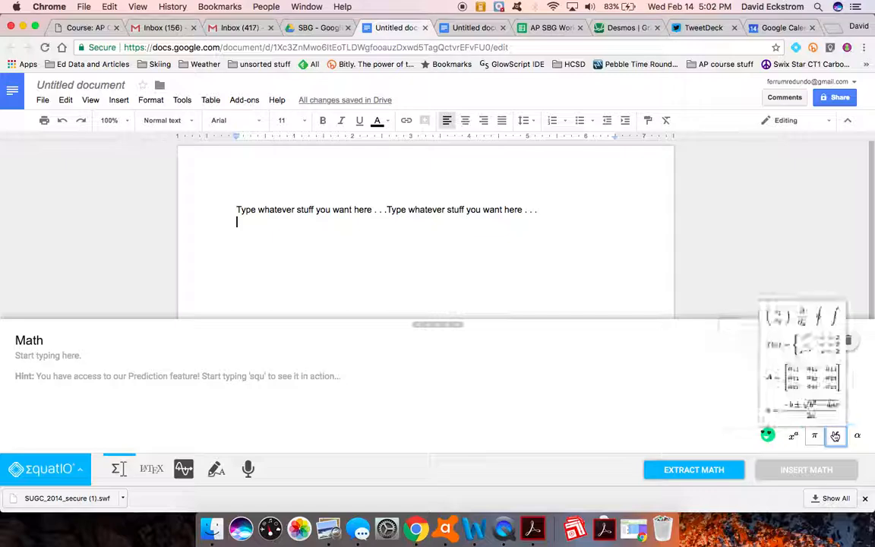
{"action": "left_click", "coordinate": [793, 437]}
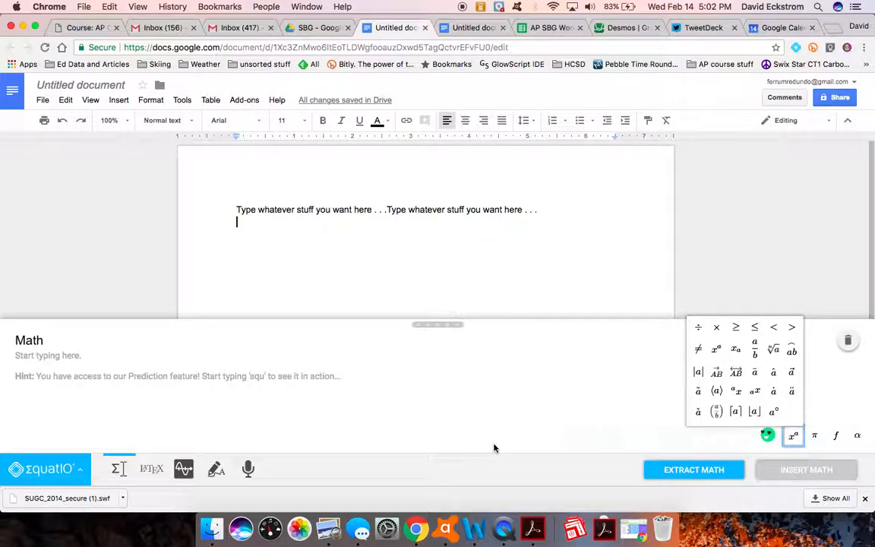
Enter y = 4x² + in the equation editor, using the exponent template for the squared term
{"action": "left_click", "coordinate": [66, 359]}
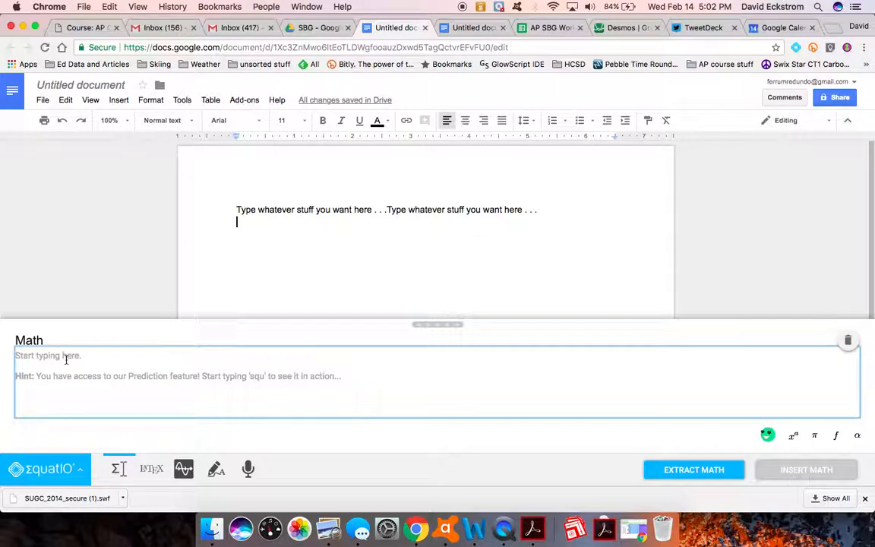
{"action": "type", "text": "y = "}
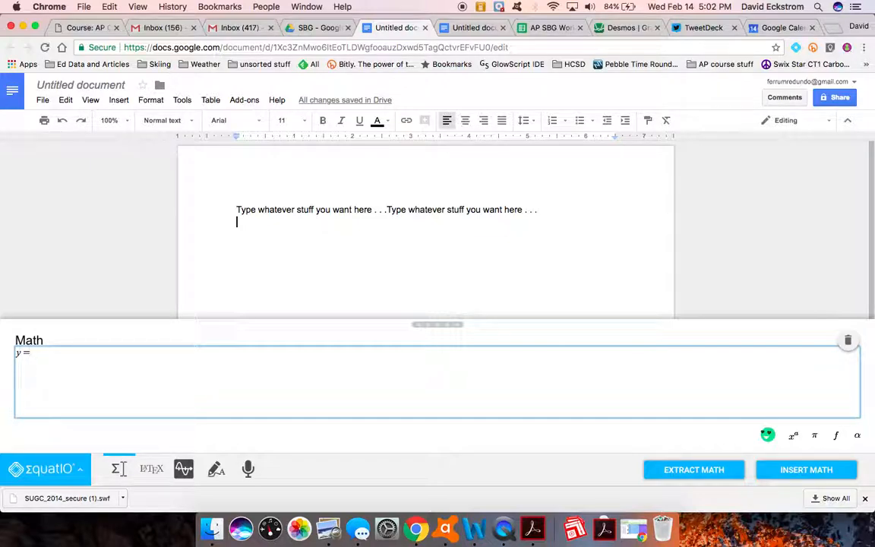
{"action": "type", "text": "4"}
{"action": "left_click", "coordinate": [794, 439]}
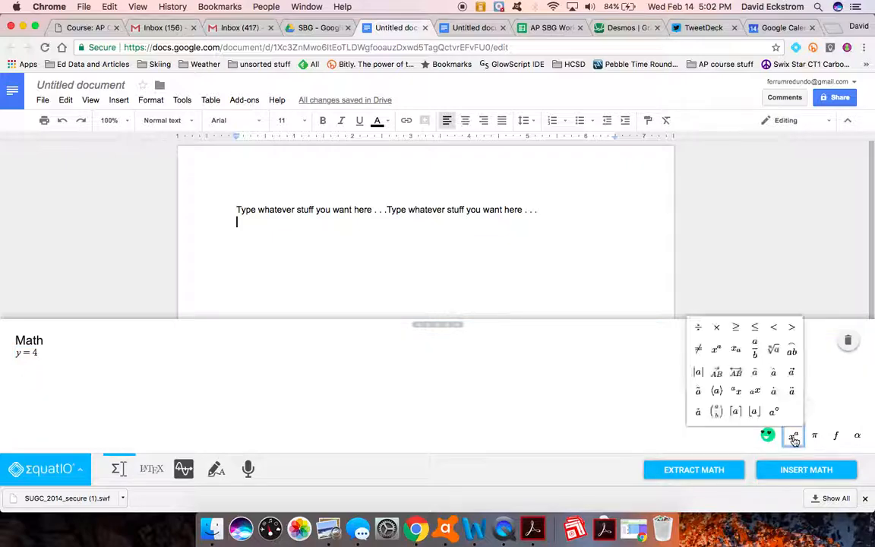
{"action": "left_click", "coordinate": [718, 354]}
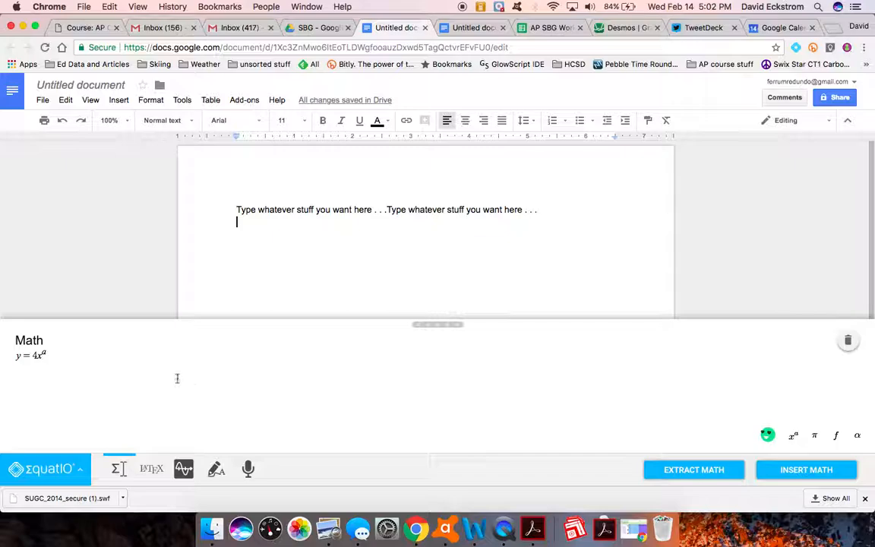
{"action": "left_click", "coordinate": [55, 353]}
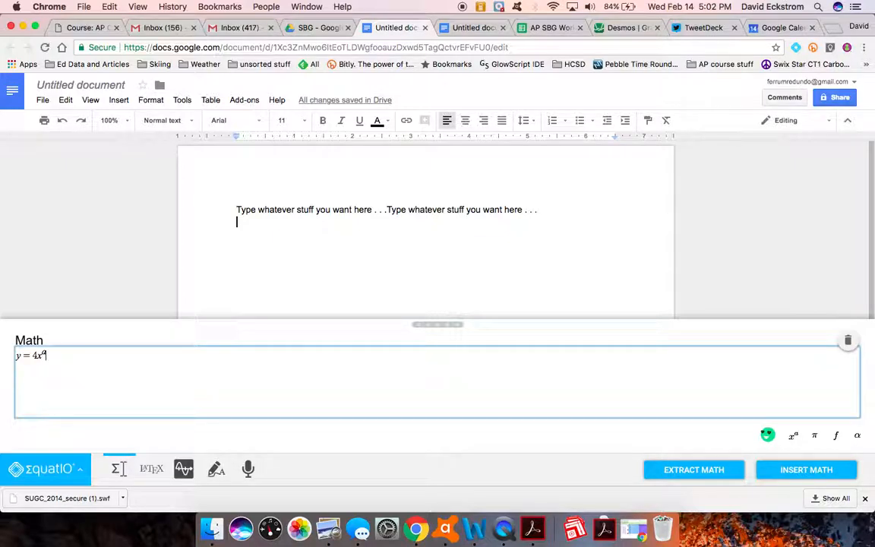
{"action": "type", "text": "2"}
{"action": "key", "text": "Right"}
{"action": "type", "text": "+"}
Complete the equation with a fraction template, using 7 as the numerator and 3 as the denominator
{"action": "left_click", "coordinate": [796, 437]}
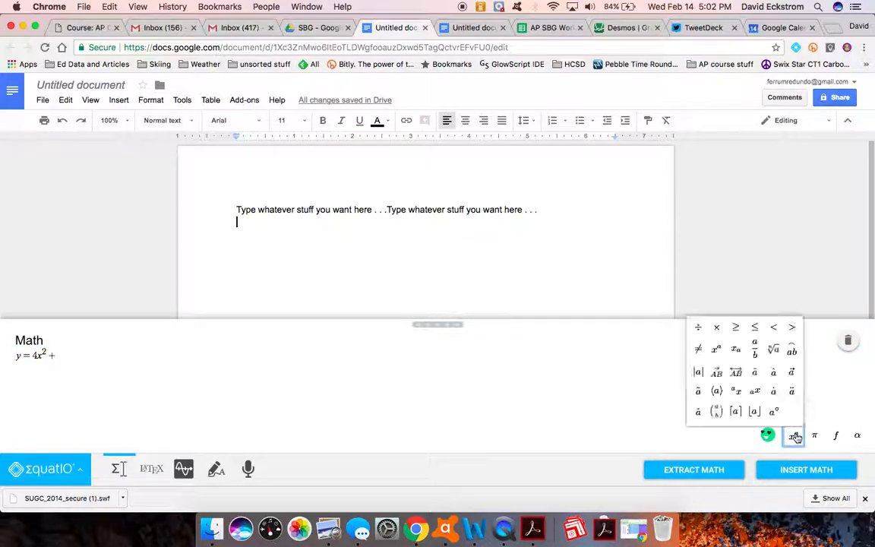
{"action": "left_click", "coordinate": [755, 350]}
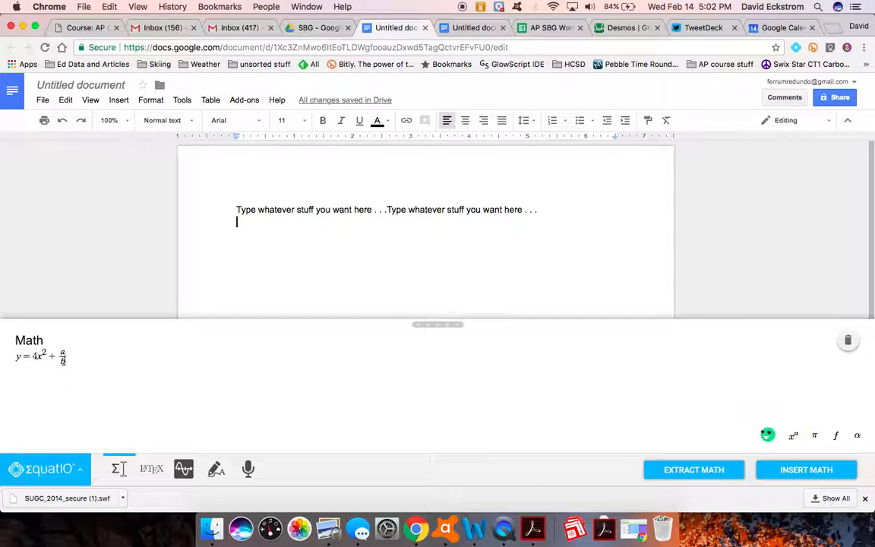
{"action": "left_click", "coordinate": [64, 362]}
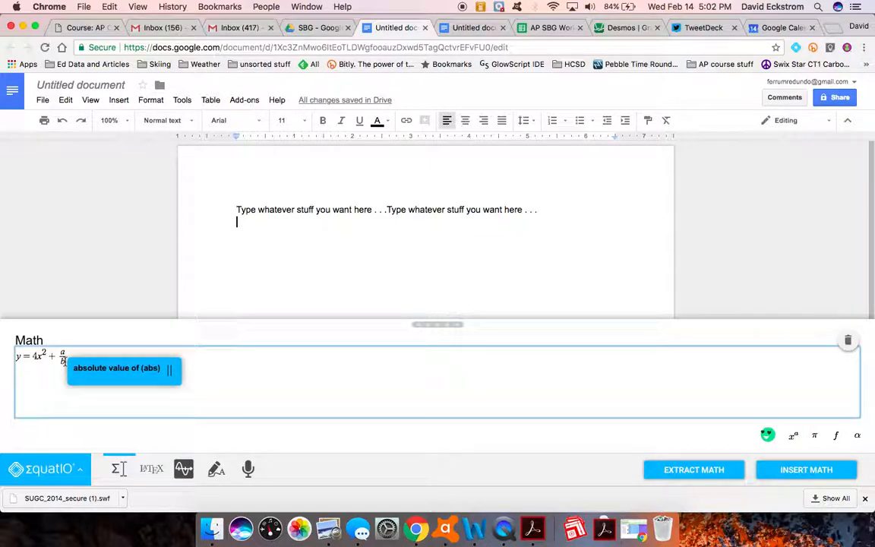
{"action": "key", "text": "BackSpace"}
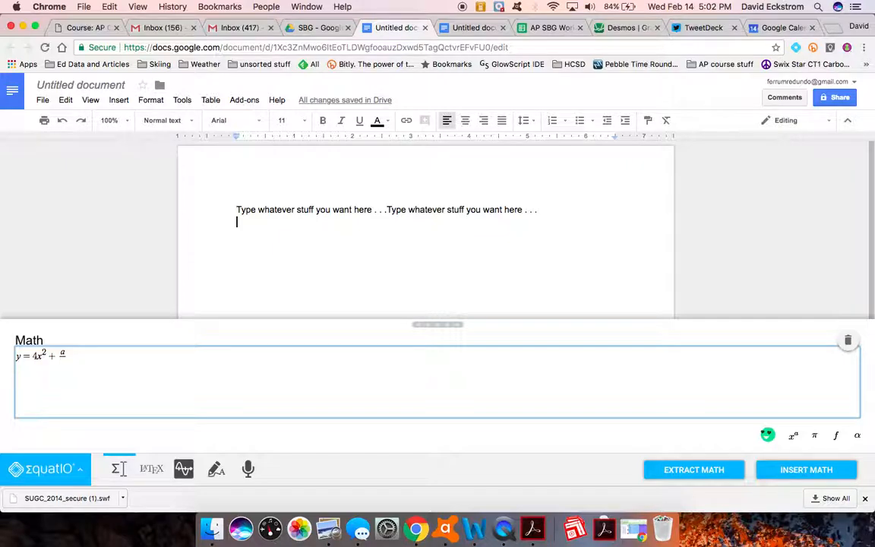
{"action": "type", "text": "3"}
{"action": "type", "text": "7"}
Insert the finished equation into the document below the text and start a new line under it
{"action": "left_click", "coordinate": [810, 471]}
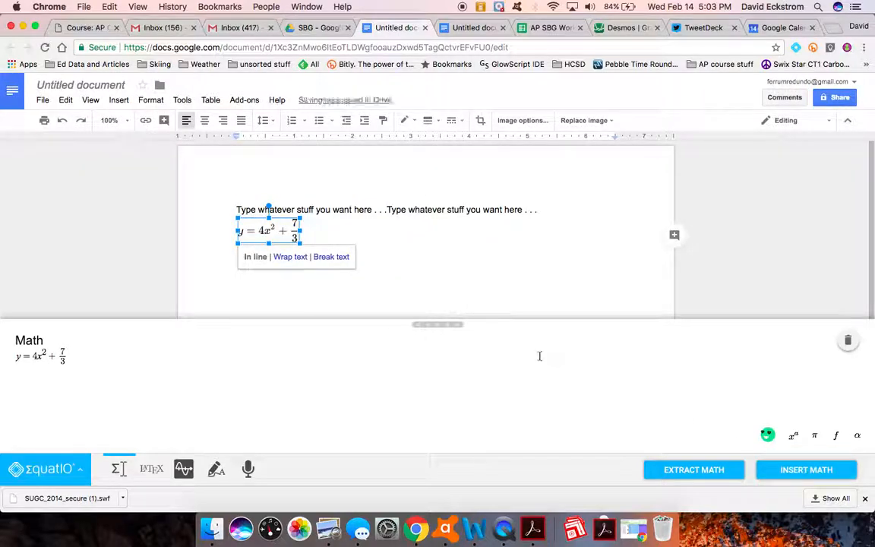
{"action": "left_click", "coordinate": [433, 239]}
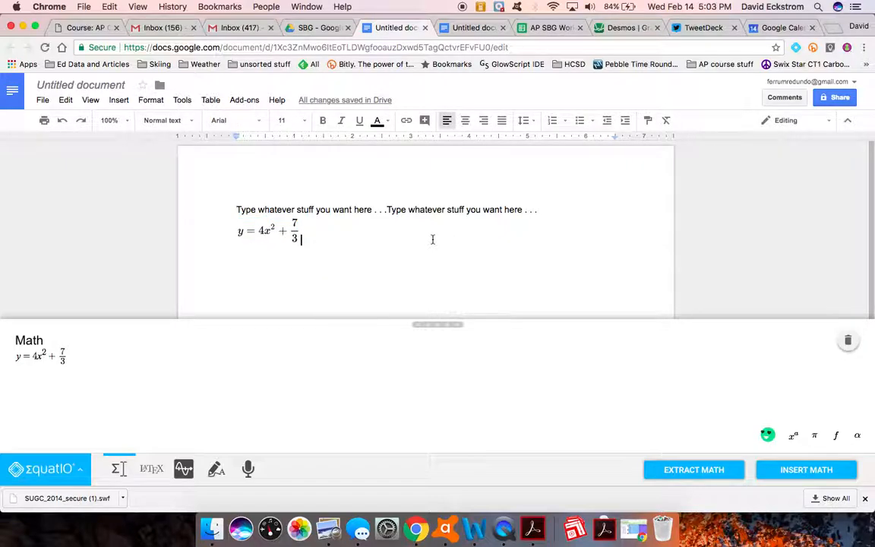
{"action": "key", "text": "Return"}
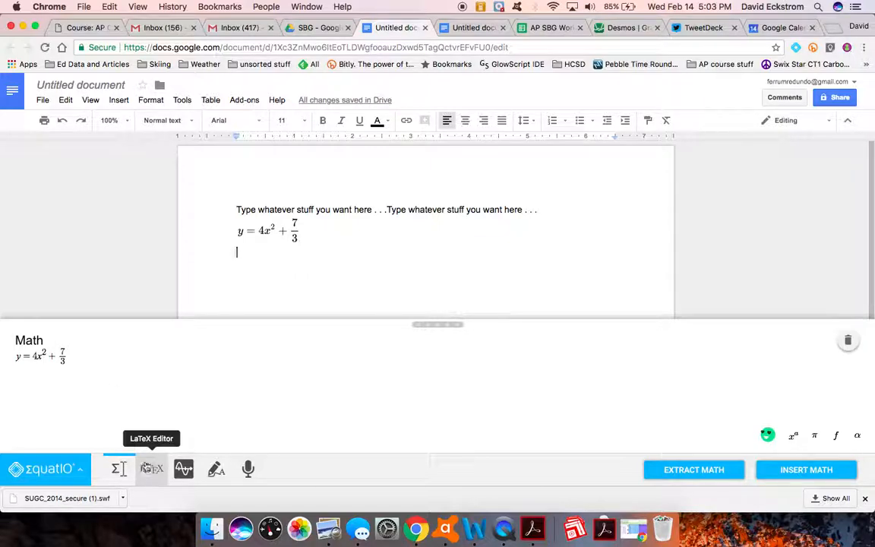
Clear the equation editor and write y=4x^2+\frac{7}{3} in EquatIO's LaTeX editor
{"action": "left_click", "coordinate": [848, 339]}
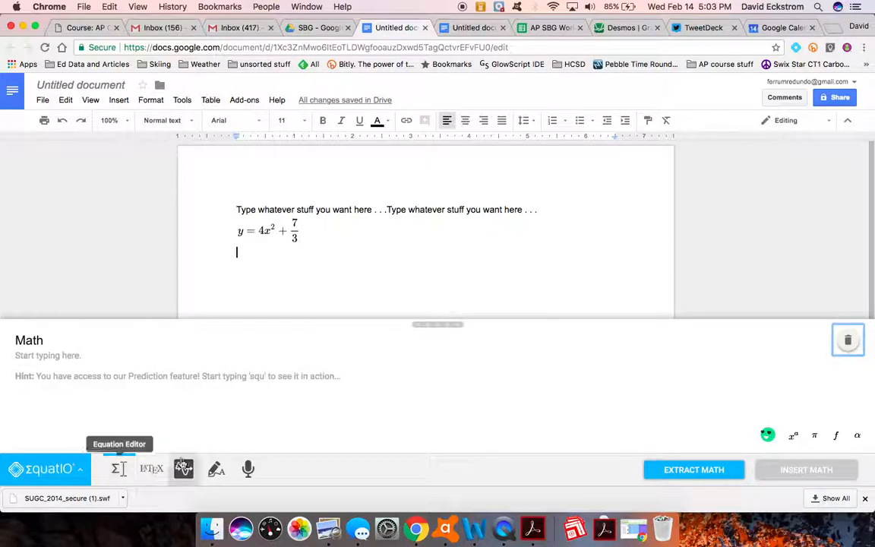
{"action": "left_click", "coordinate": [151, 466]}
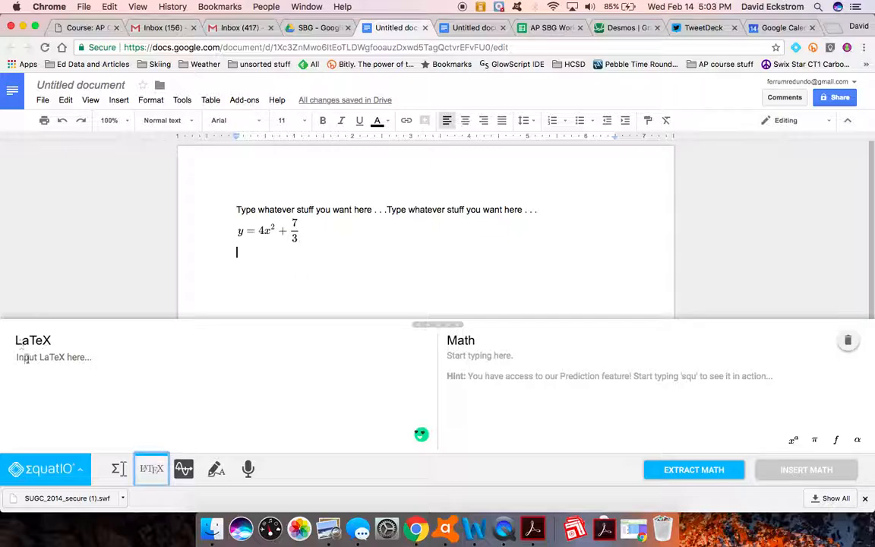
{"action": "left_click", "coordinate": [23, 357]}
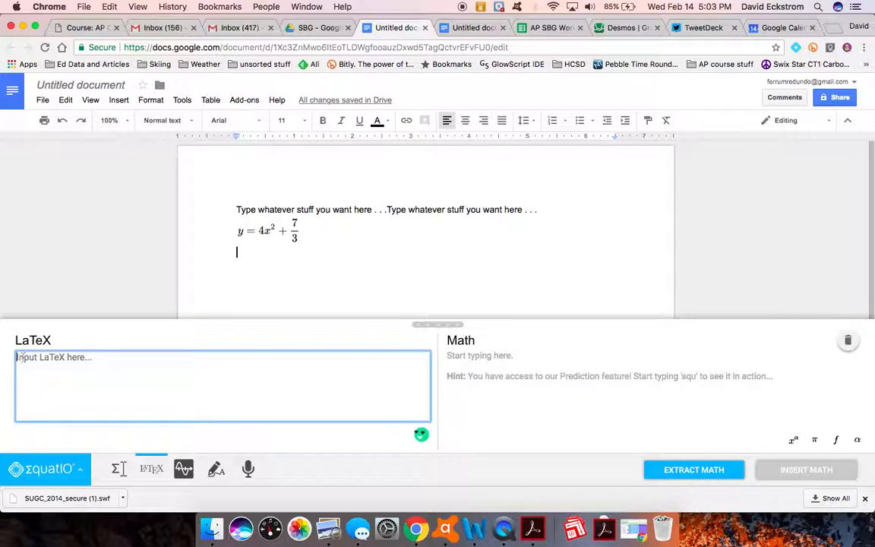
{"action": "type", "text": "y="}
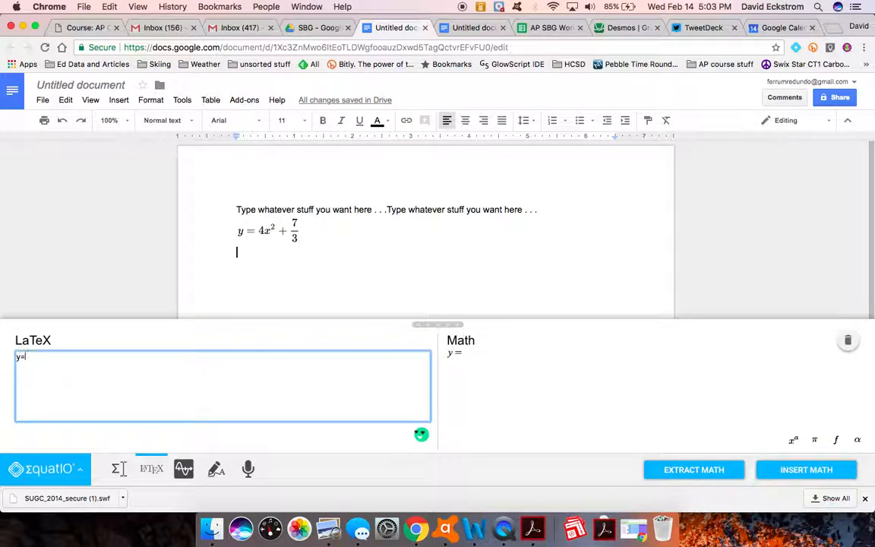
{"action": "type", "text": "4x^2+\\f\frac"}
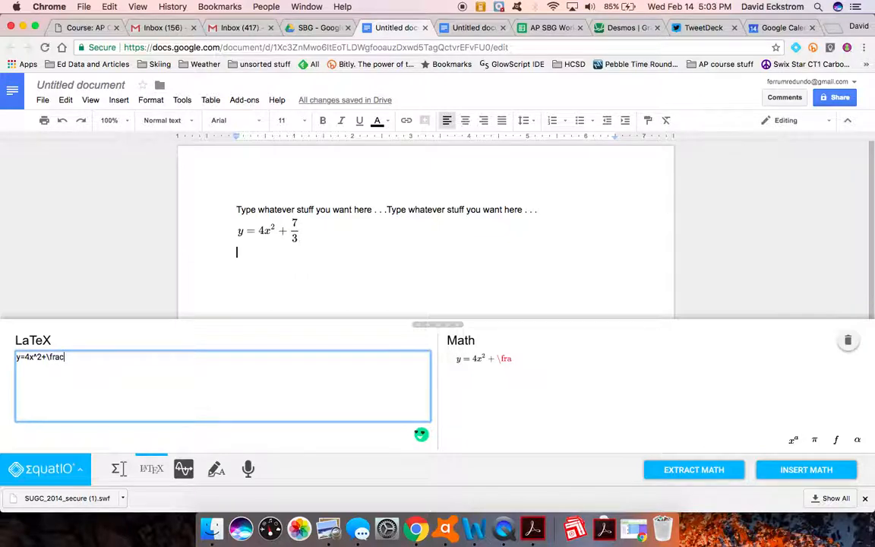
{"action": "type", "text": "{7}{3}"}
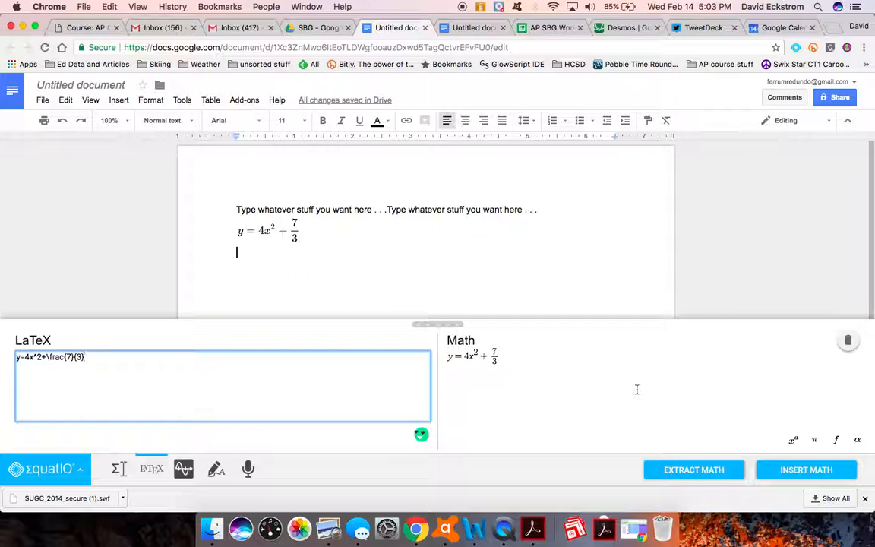
Insert the LaTeX-built equation below the first equation in the document and start a new line after it
{"action": "left_click", "coordinate": [801, 469]}
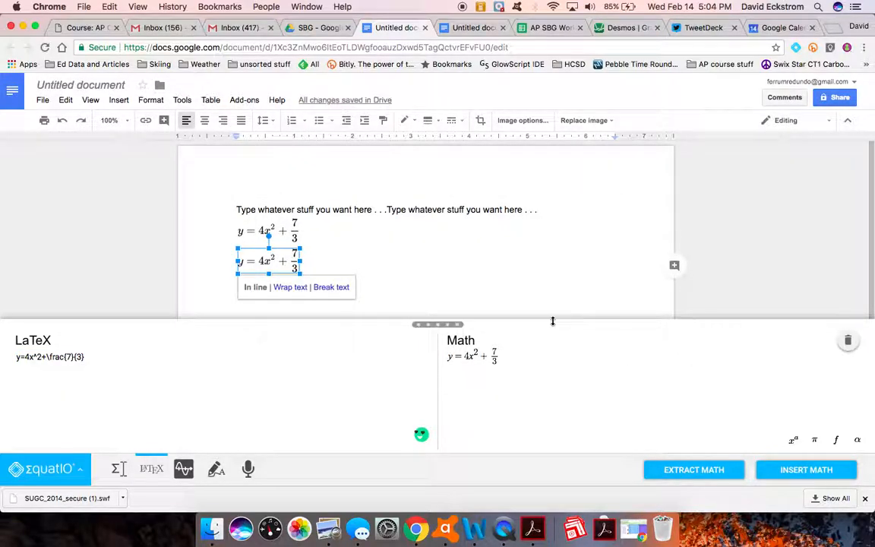
{"action": "left_click", "coordinate": [393, 263]}
{"action": "key", "text": "Return"}
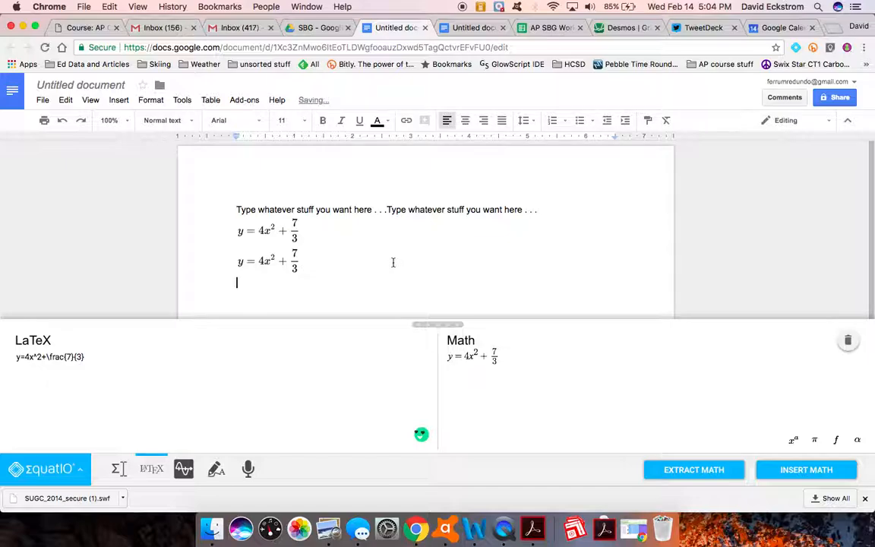
Clear the previous equation and handwrite y=4x²+7/3 in EquatIO's handwriting recognition editor
{"action": "left_click", "coordinate": [216, 470]}
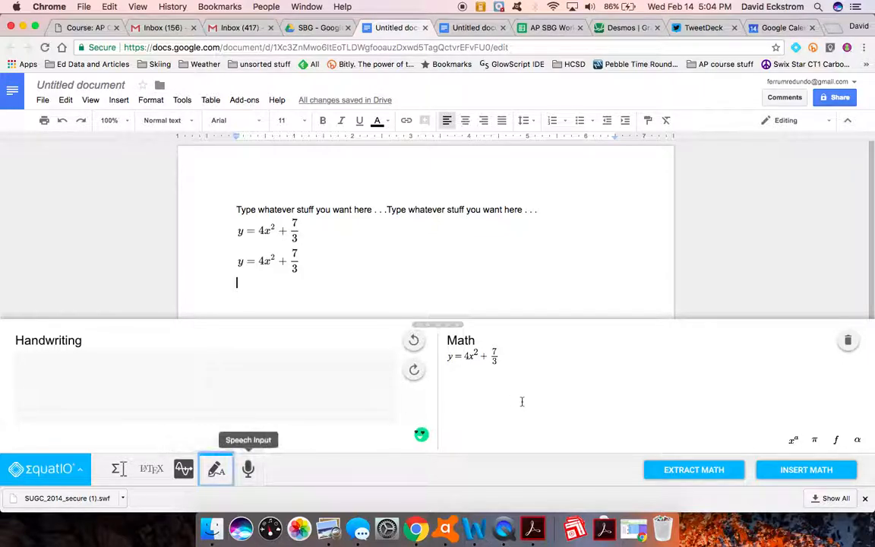
{"action": "left_click", "coordinate": [848, 340]}
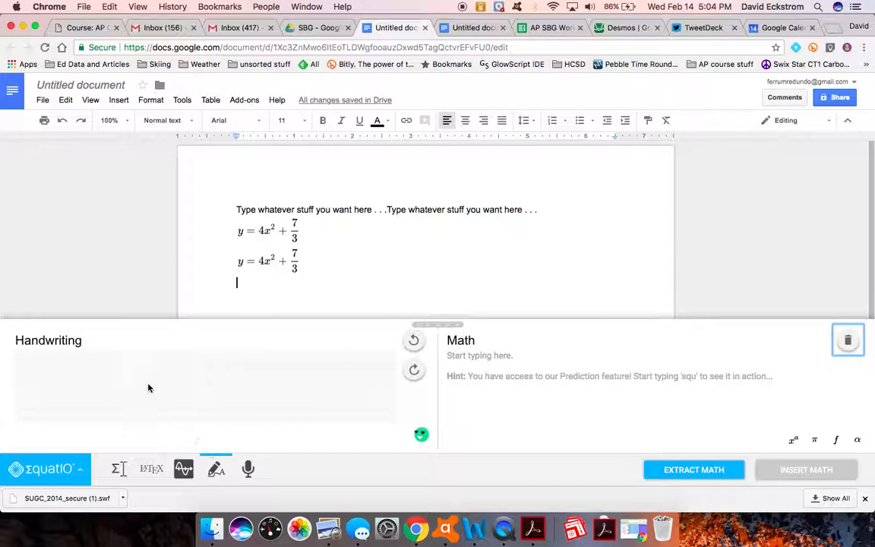
{"action": "left_click", "coordinate": [49, 368]}
{"action": "left_click", "coordinate": [215, 469]}
{"action": "left_click", "coordinate": [216, 469]}
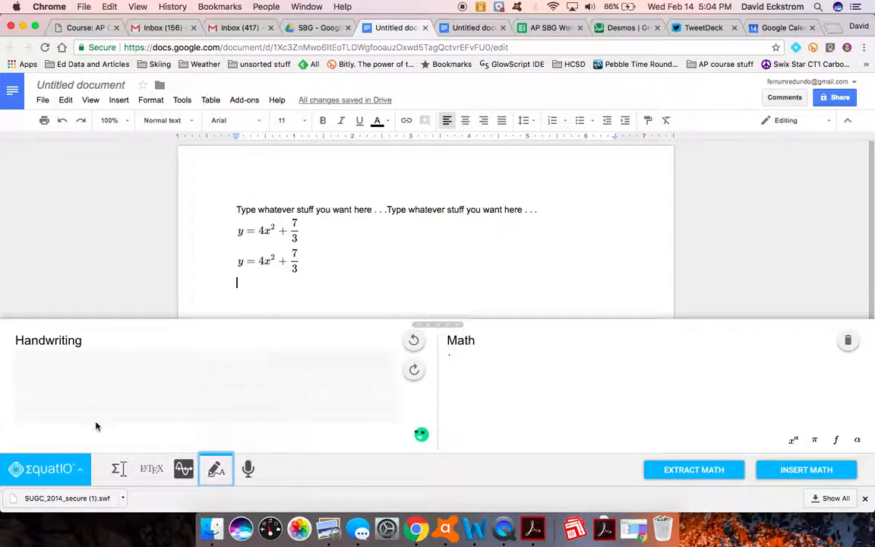
{"action": "left_click", "coordinate": [63, 375]}
{"action": "mouse_move", "coordinate": [64, 391]}
{"action": "left_mouse_down"}
{"action": "mouse_move", "coordinate": [77, 382]}
{"action": "mouse_move", "coordinate": [53, 414]}
{"action": "mouse_move", "coordinate": [117, 382]}
{"action": "mouse_move", "coordinate": [129, 380]}
{"action": "mouse_move", "coordinate": [122, 397]}
{"action": "mouse_move", "coordinate": [144, 394]}
{"action": "mouse_move", "coordinate": [131, 394]}
{"action": "mouse_move", "coordinate": [146, 373]}
{"action": "mouse_move", "coordinate": [176, 388]}
{"action": "mouse_move", "coordinate": [169, 395]}
{"action": "mouse_move", "coordinate": [211, 389]}
{"action": "mouse_move", "coordinate": [196, 411]}
{"action": "left_mouse_up"}
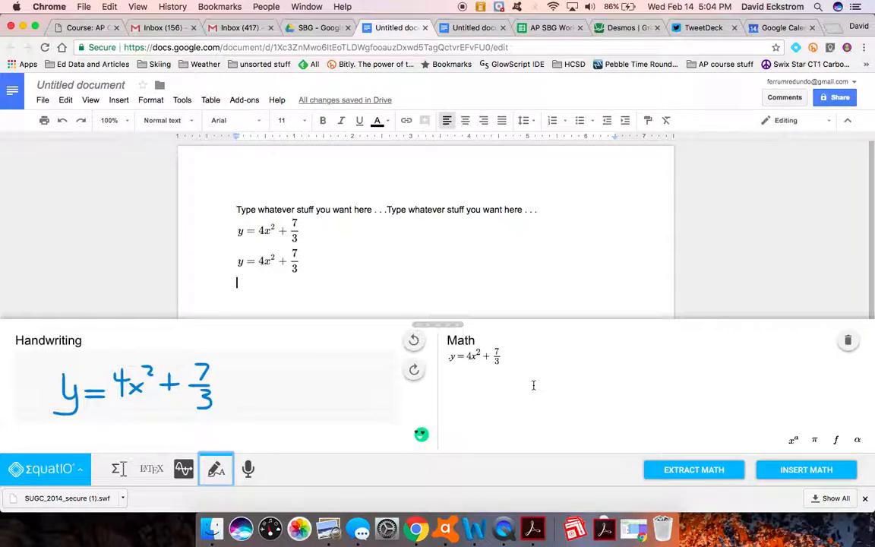
Insert the handwritten equation on the line below the second equation, start a new line and clear the editor
{"action": "left_click", "coordinate": [812, 471]}
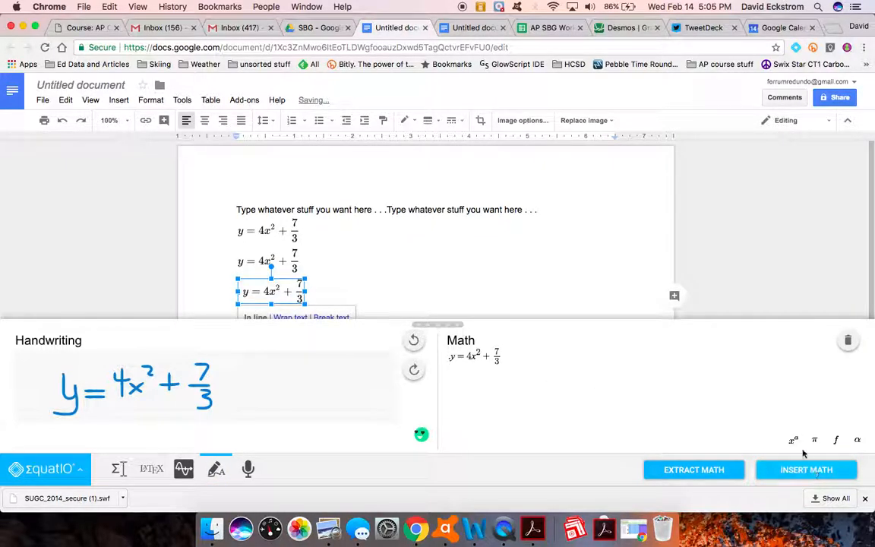
{"action": "left_click", "coordinate": [378, 290]}
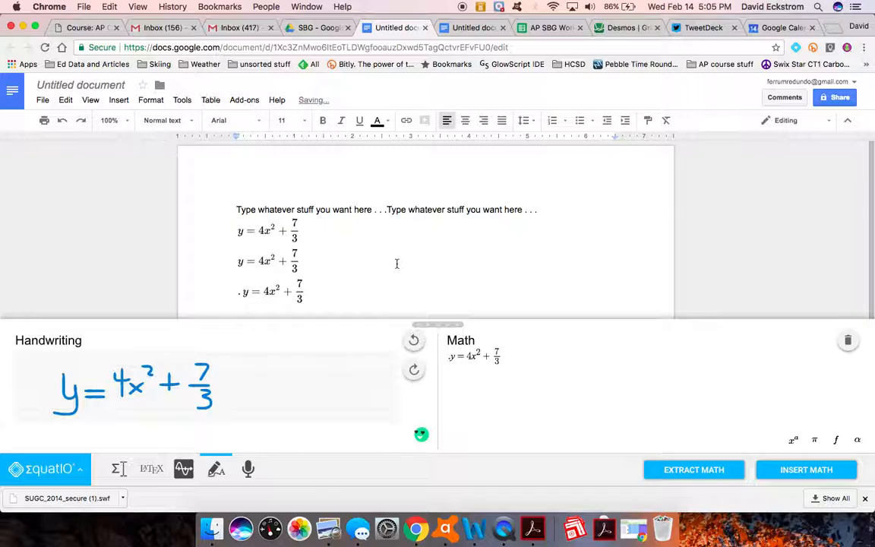
{"action": "left_click", "coordinate": [845, 343]}
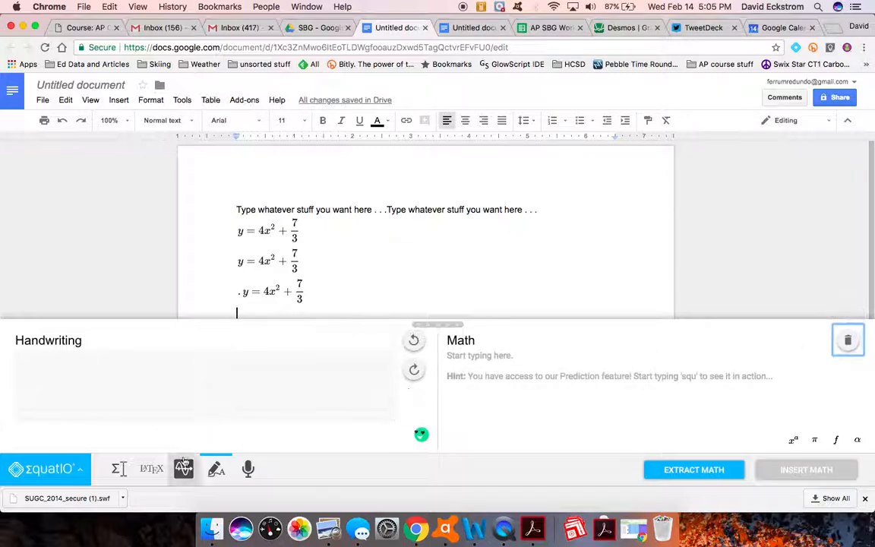
Dictate "y equals 4x squared + 7/3" with EquatIO's speech input and stop the recording
{"action": "left_click", "coordinate": [249, 471]}
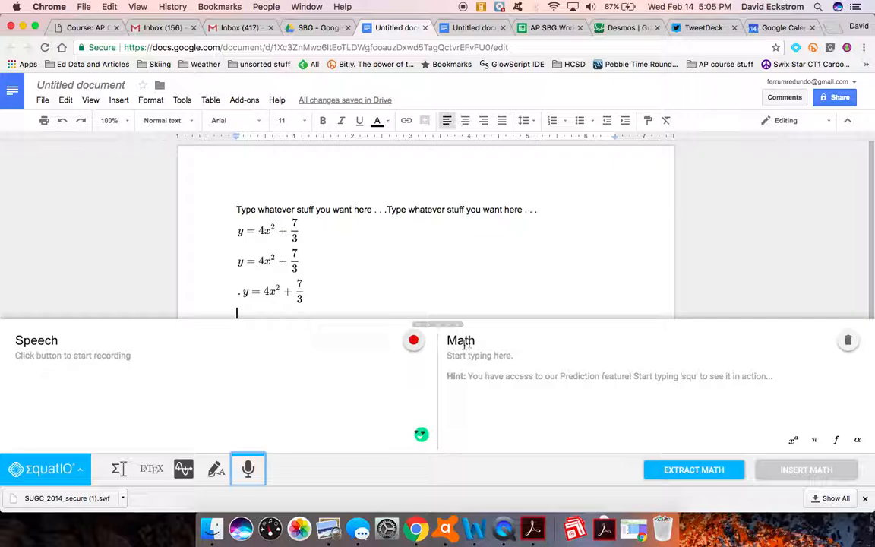
{"action": "left_click", "coordinate": [413, 342]}
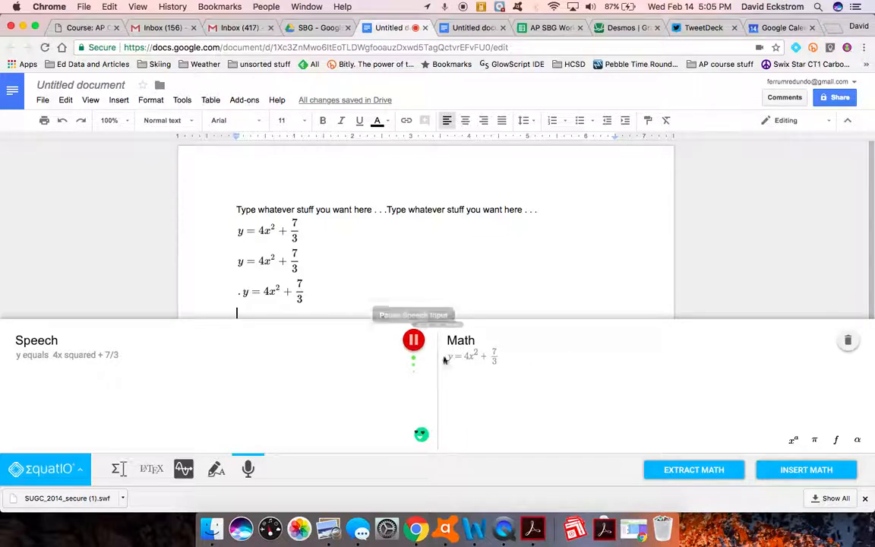
{"action": "left_click", "coordinate": [413, 340]}
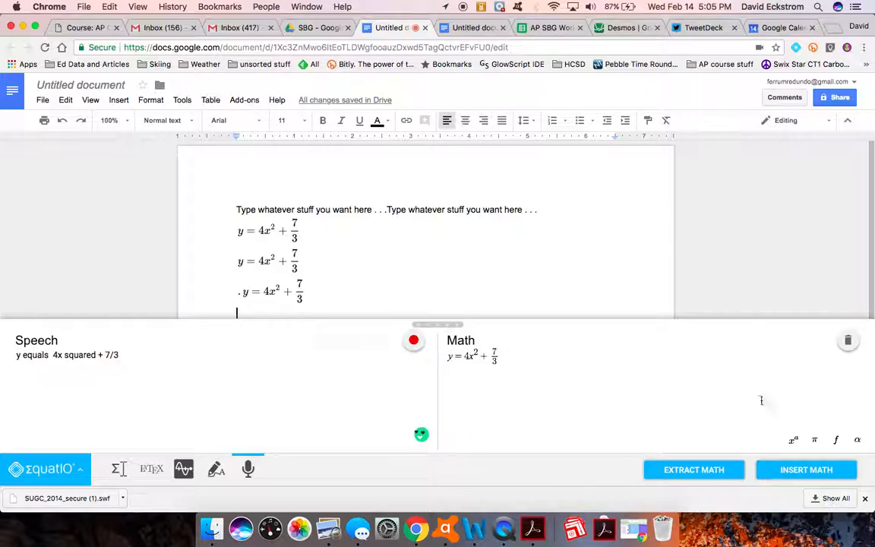
Insert the dictated equation below the handwritten one, clear the editor and start a new line in the document
{"action": "left_click", "coordinate": [806, 471]}
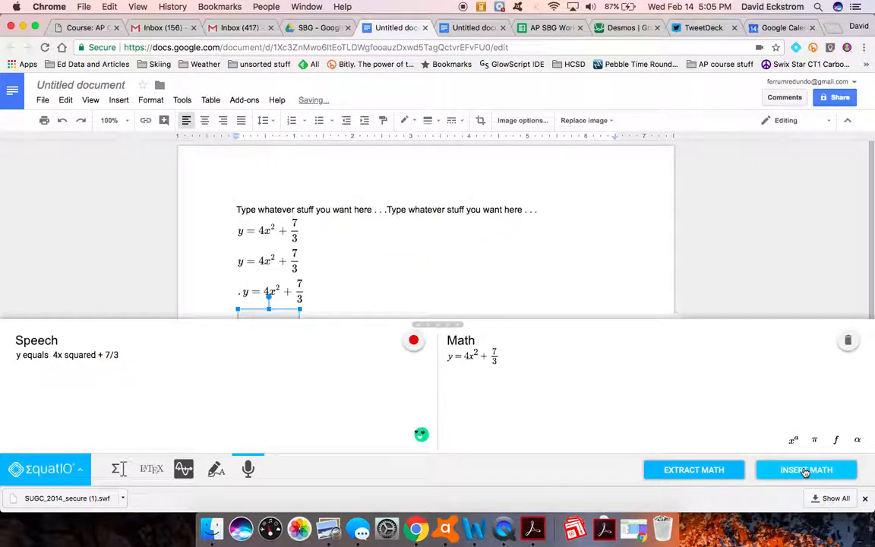
{"action": "left_click", "coordinate": [848, 341]}
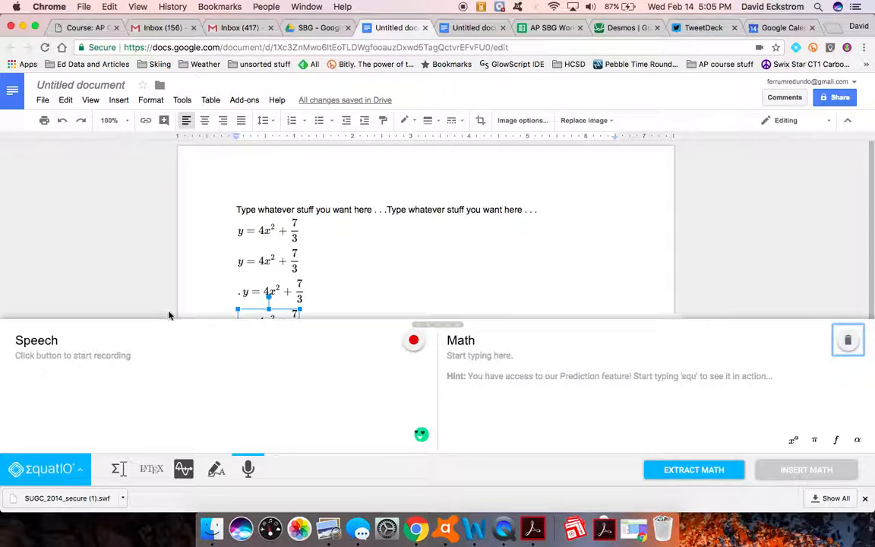
{"action": "scroll", "coordinate": [362, 231], "scroll_direction": "down", "scroll_amount": 3}
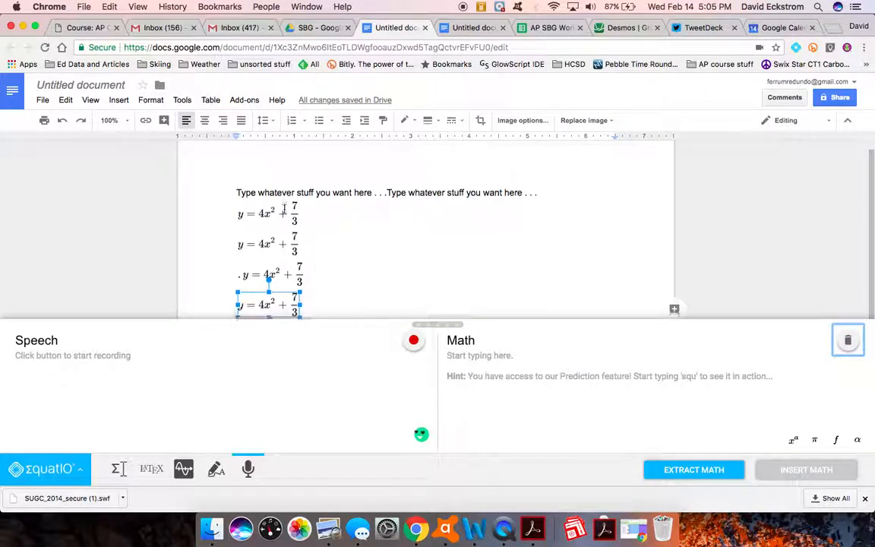
{"action": "left_click", "coordinate": [361, 231]}
{"action": "left_click", "coordinate": [338, 272]}
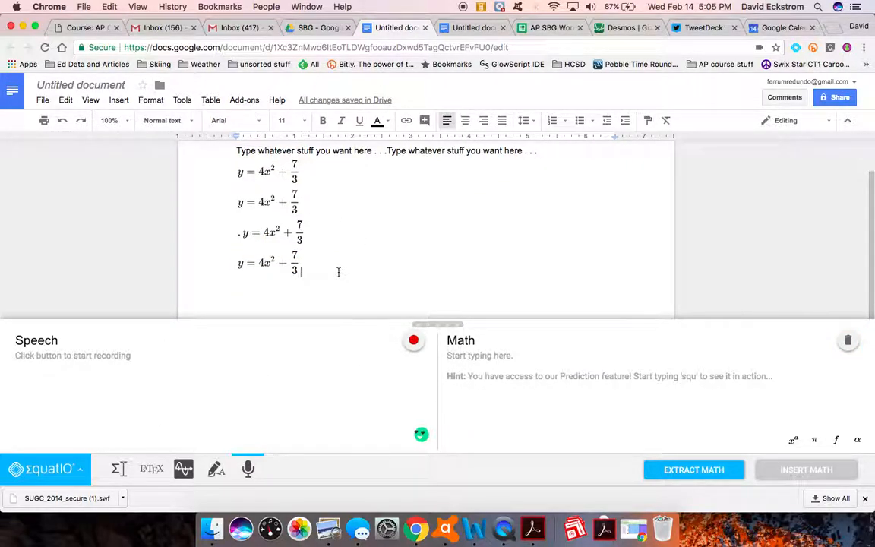
{"action": "key", "text": "Return"}
Plot y=4x^2+7/3 in EquatIO's graph editor and insert the graph below the last equation in the document
{"action": "left_click", "coordinate": [185, 470]}
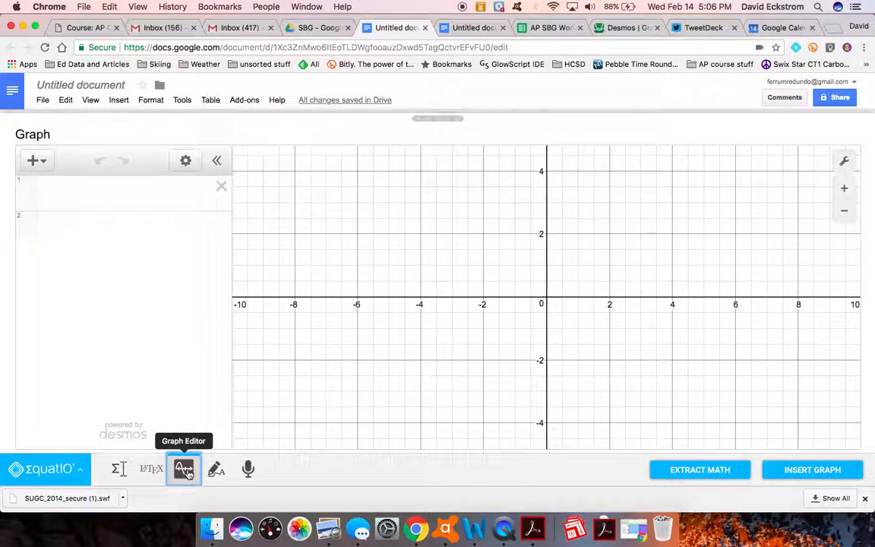
{"action": "left_click", "coordinate": [35, 160]}
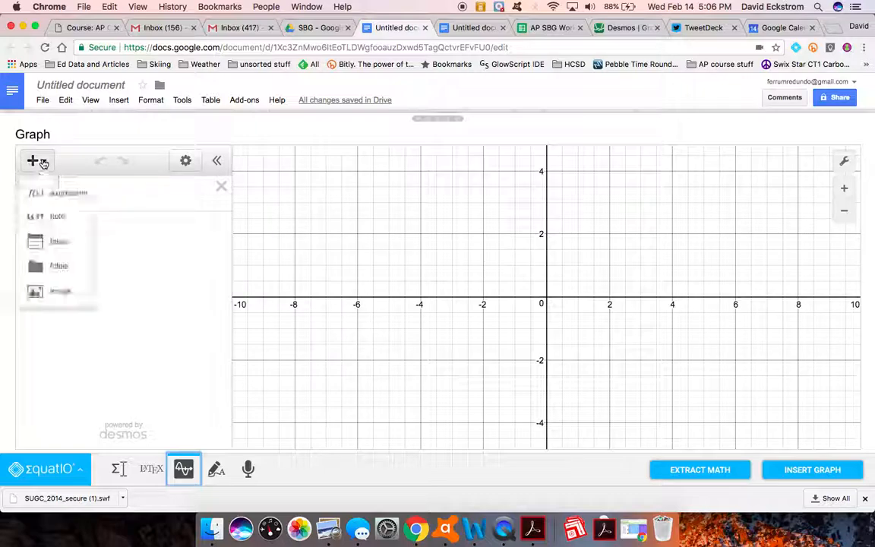
{"action": "left_click", "coordinate": [48, 193]}
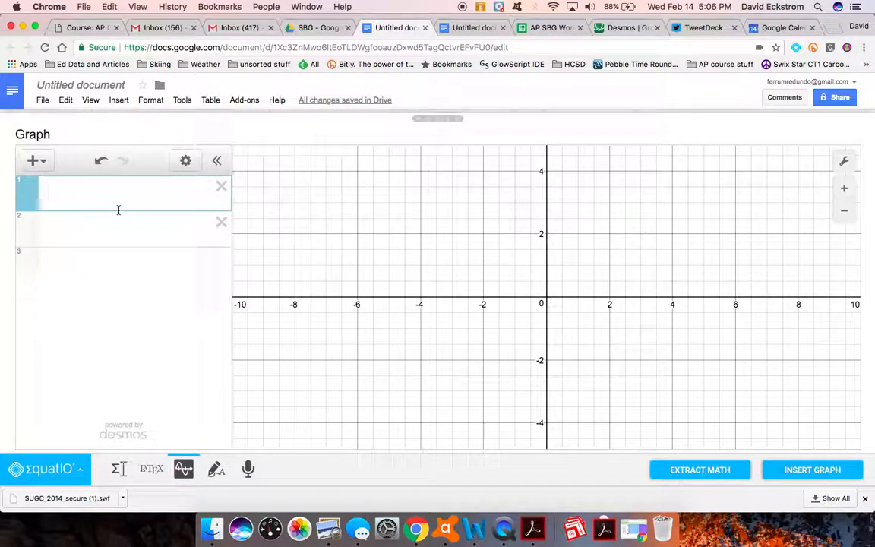
{"action": "type", "text": "y=4x^2"}
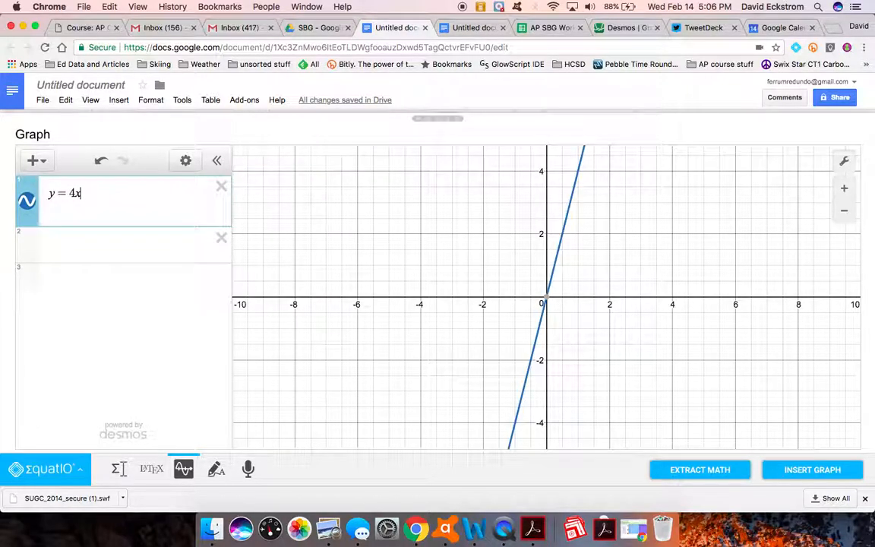
{"action": "type", "text": "+"}
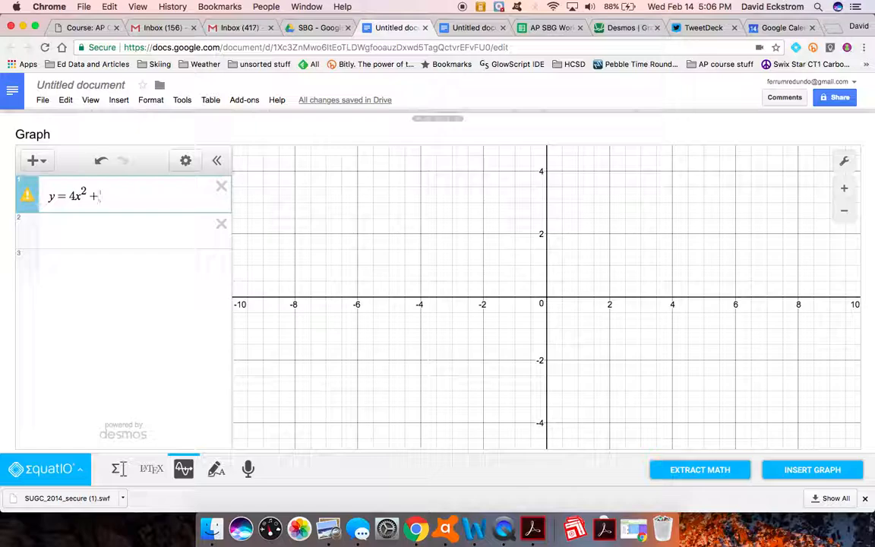
{"action": "type", "text": "7/3"}
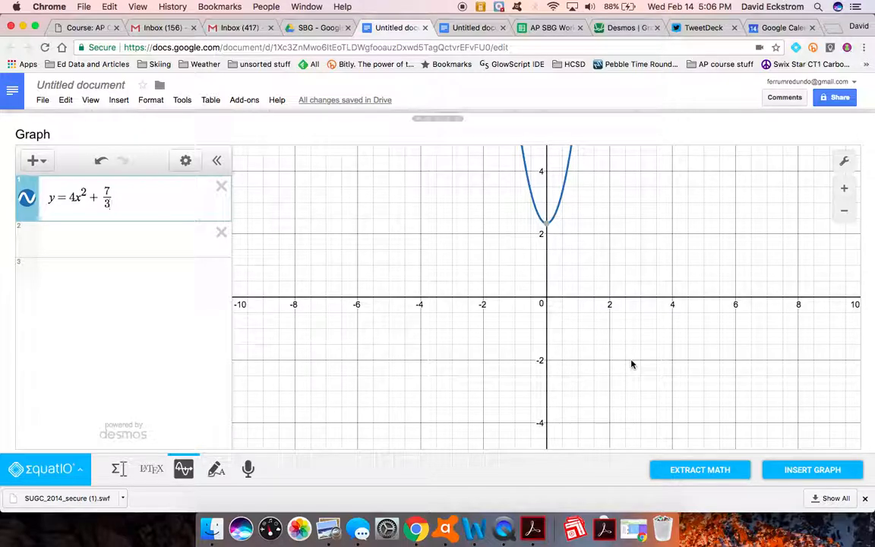
{"action": "left_click", "coordinate": [807, 470]}
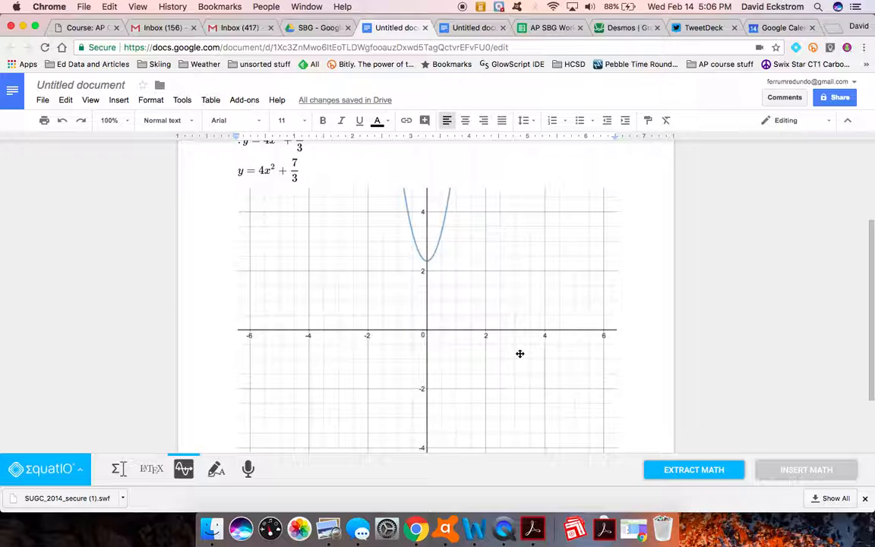
Select the inserted graph, change its expression to y=mx^2+b in the graph editor and add sliders for both m and b
{"action": "left_click", "coordinate": [420, 326]}
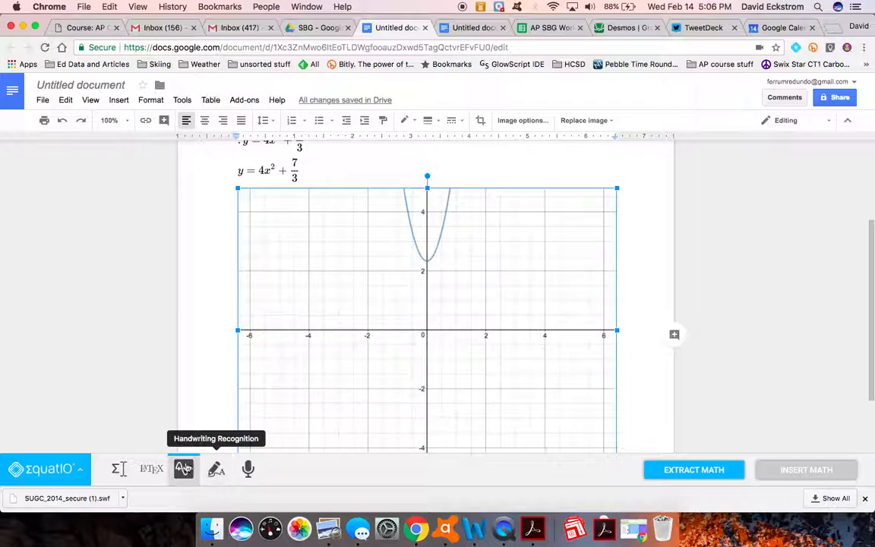
{"action": "left_click", "coordinate": [184, 469]}
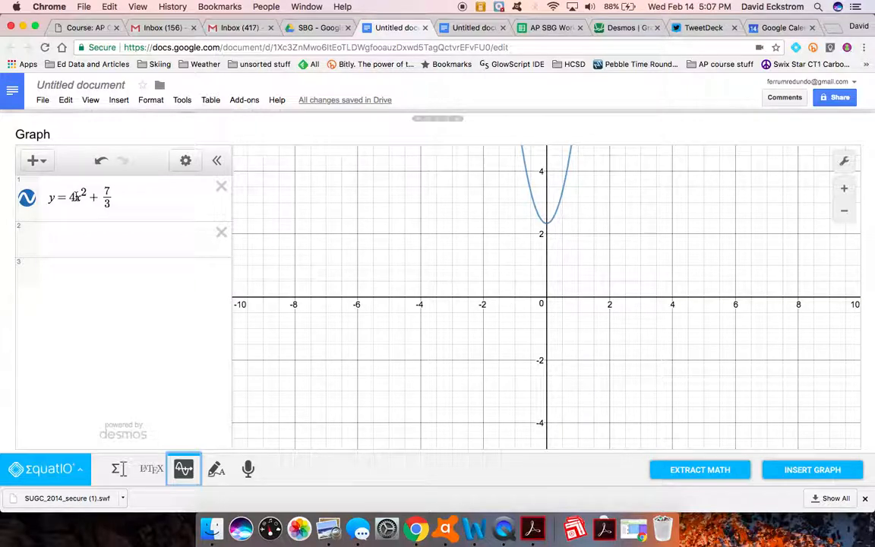
{"action": "left_click", "coordinate": [75, 197]}
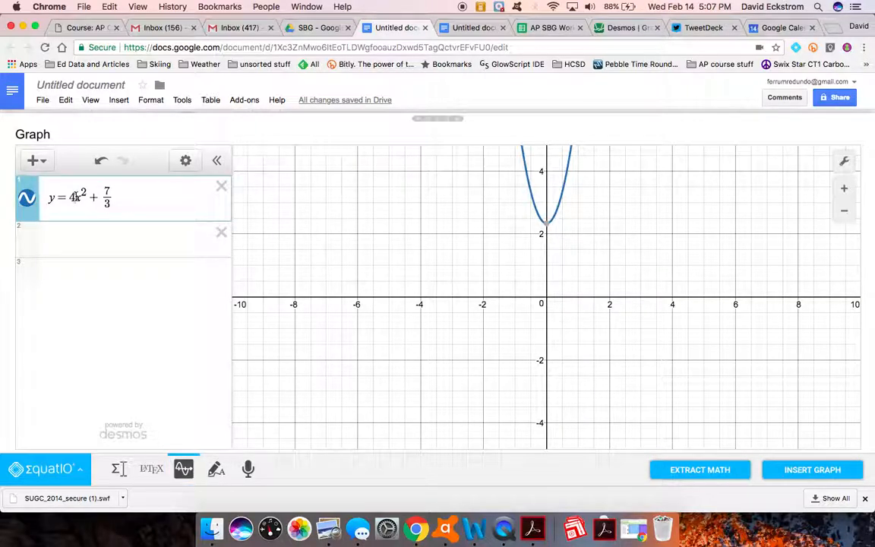
{"action": "key", "text": "BackSpace"}
{"action": "type", "text": "m"}
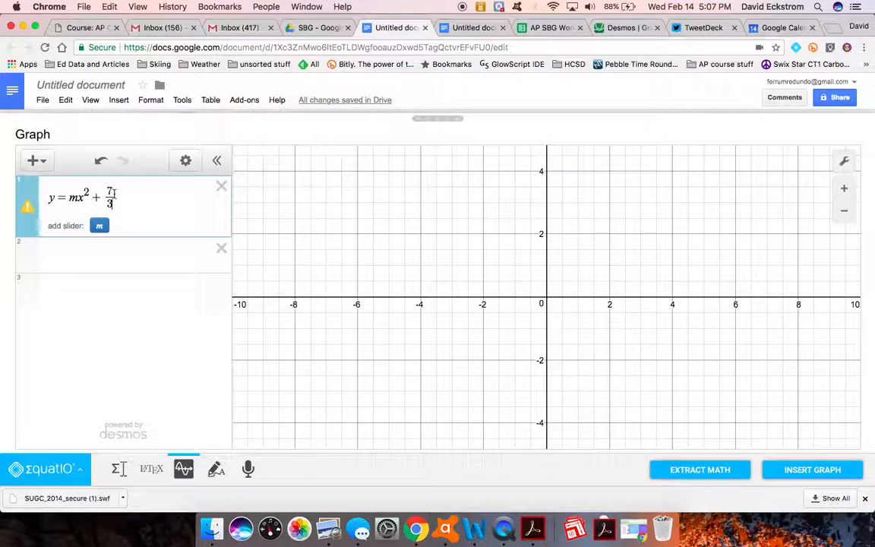
{"action": "key", "text": "BackSpace"}
{"action": "key", "text": "BackSpace"}
{"action": "key", "text": "BackSpace"}
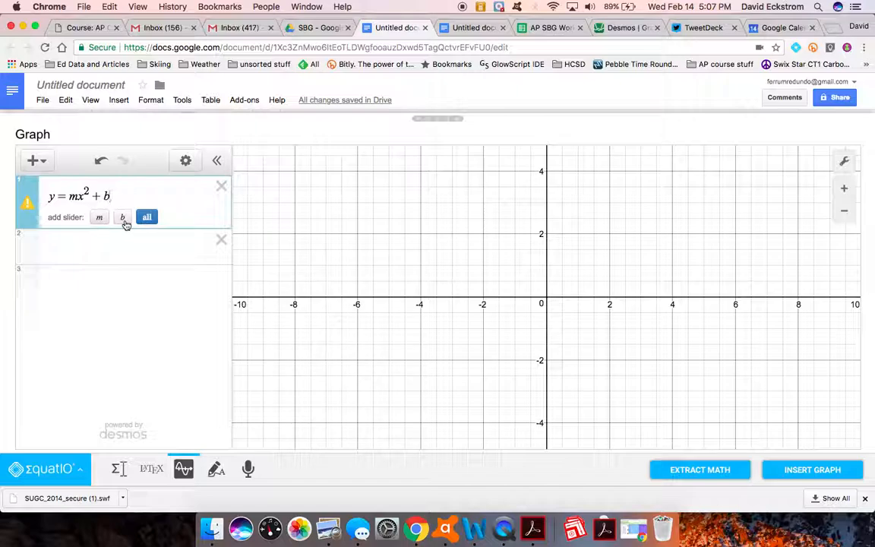
{"action": "left_click", "coordinate": [146, 217]}
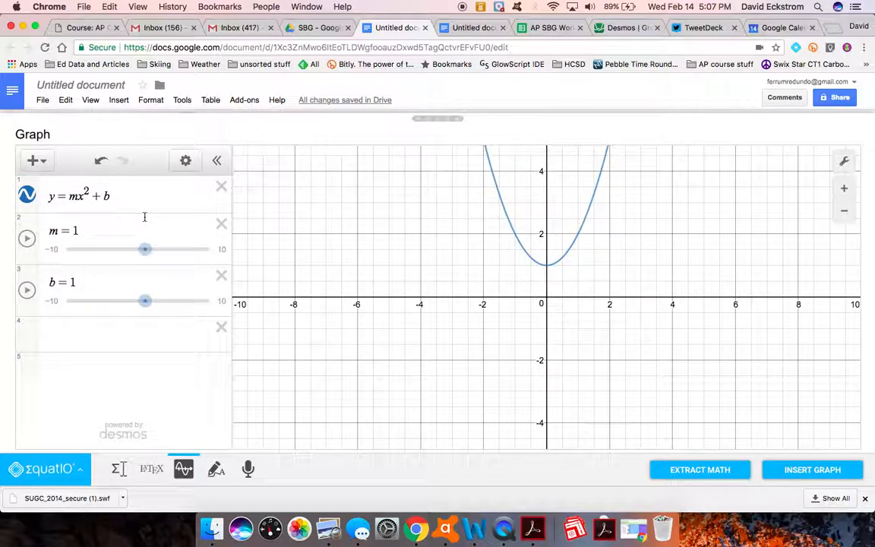
Set the m slider to 0.3 and the b slider to -1.1, and insert the adjusted graph in place of the selected one
{"action": "mouse_move", "coordinate": [146, 250]}
{"action": "left_mouse_down"}
{"action": "mouse_move", "coordinate": [153, 253]}
{"action": "mouse_move", "coordinate": [142, 254]}
{"action": "left_mouse_up"}
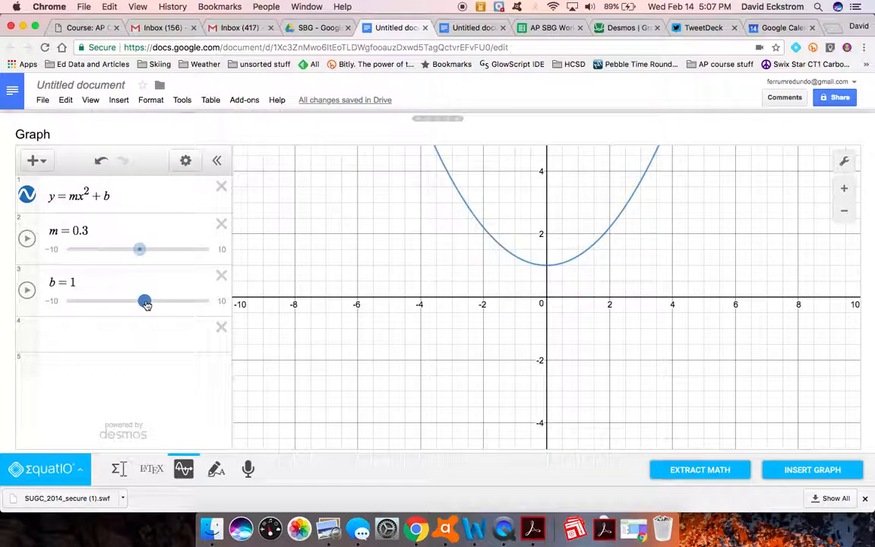
{"action": "mouse_move", "coordinate": [145, 304]}
{"action": "left_mouse_down"}
{"action": "mouse_move", "coordinate": [119, 304]}
{"action": "mouse_move", "coordinate": [137, 304]}
{"action": "mouse_move", "coordinate": [129, 303]}
{"action": "left_mouse_up"}
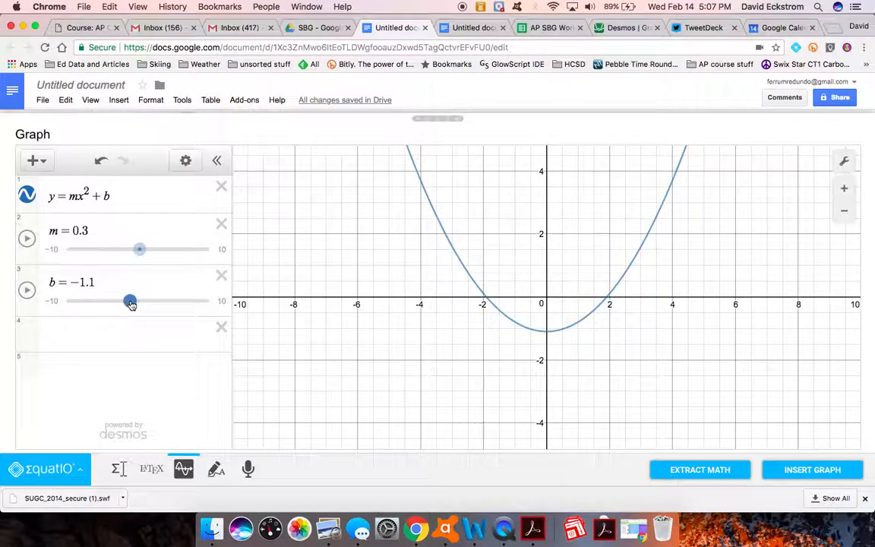
{"action": "left_click", "coordinate": [812, 471]}
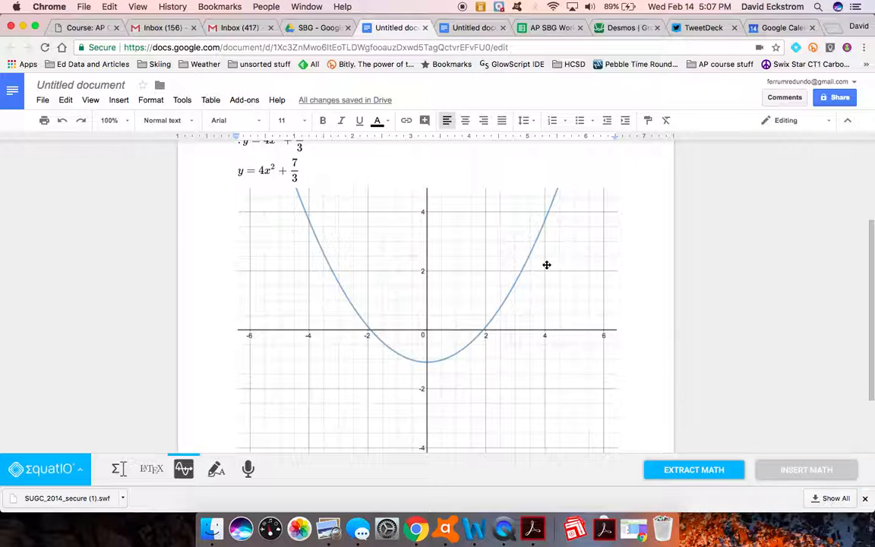
Make a copy of the document named "Copy of Untitled document" in the SBG folder
{"action": "left_click", "coordinate": [43, 103]}
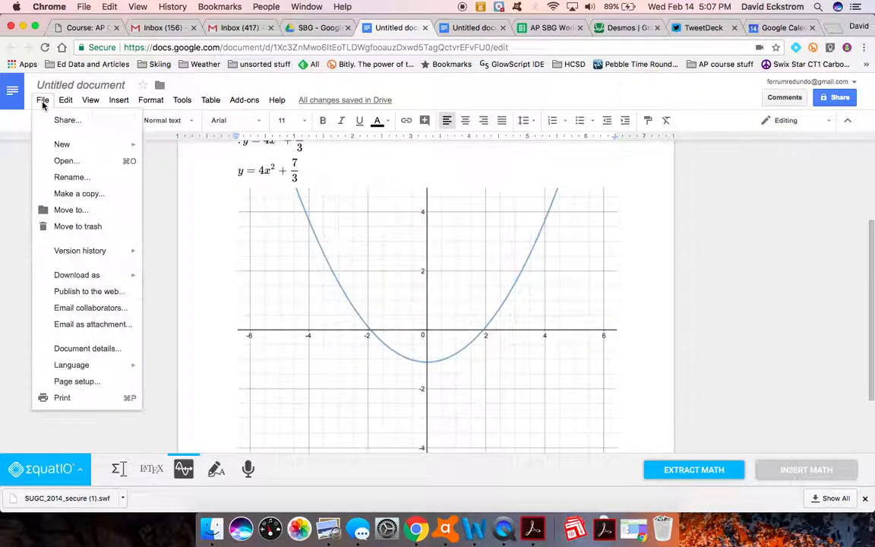
{"action": "left_click", "coordinate": [59, 194]}
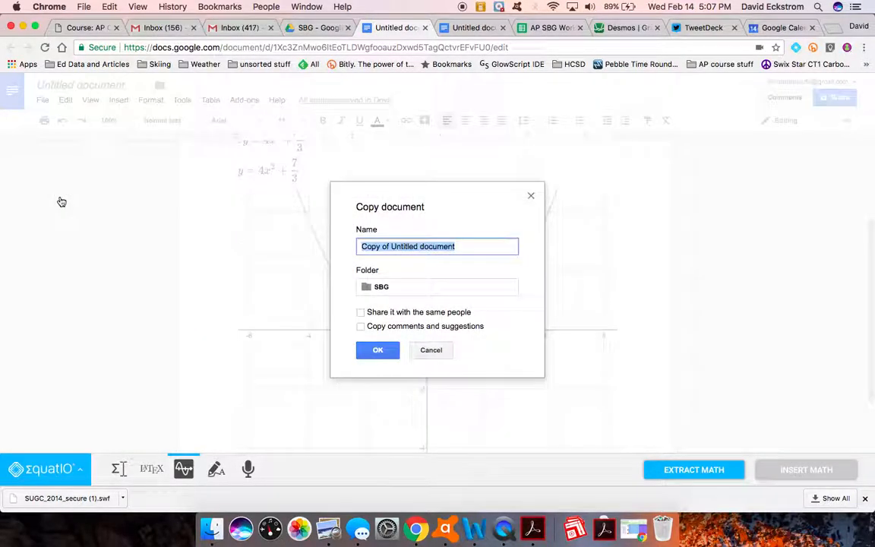
{"action": "left_click", "coordinate": [373, 350]}
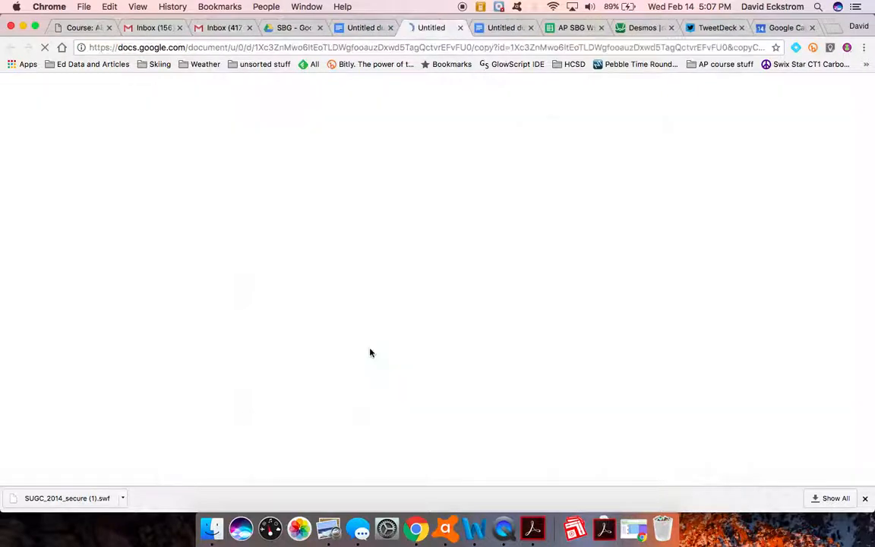